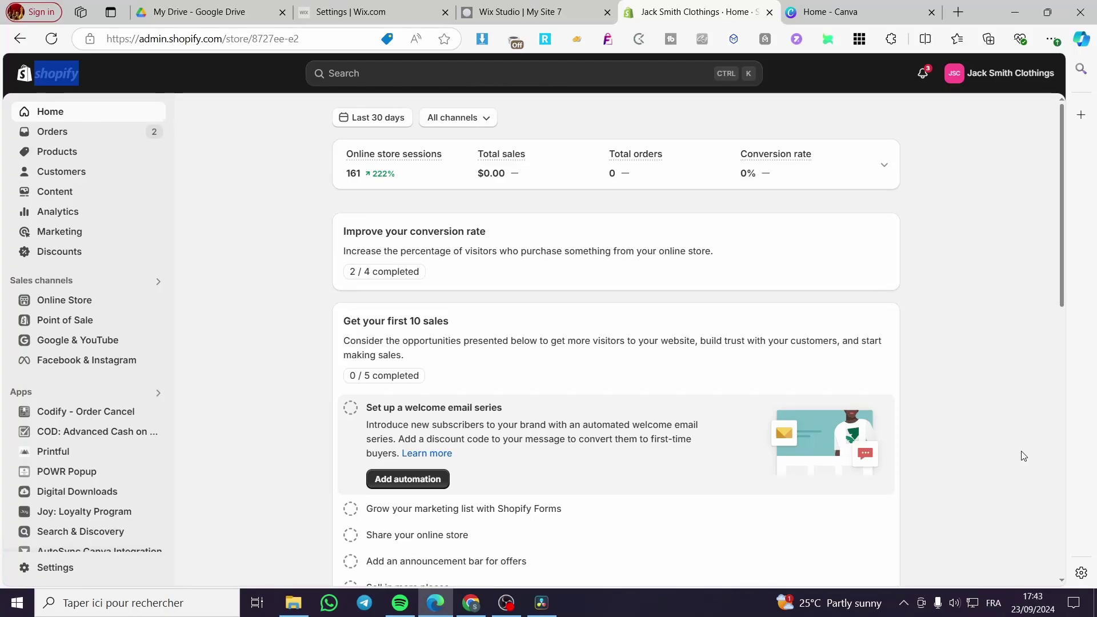
- Open the store's product list and look through the existing products
click(300, 236)
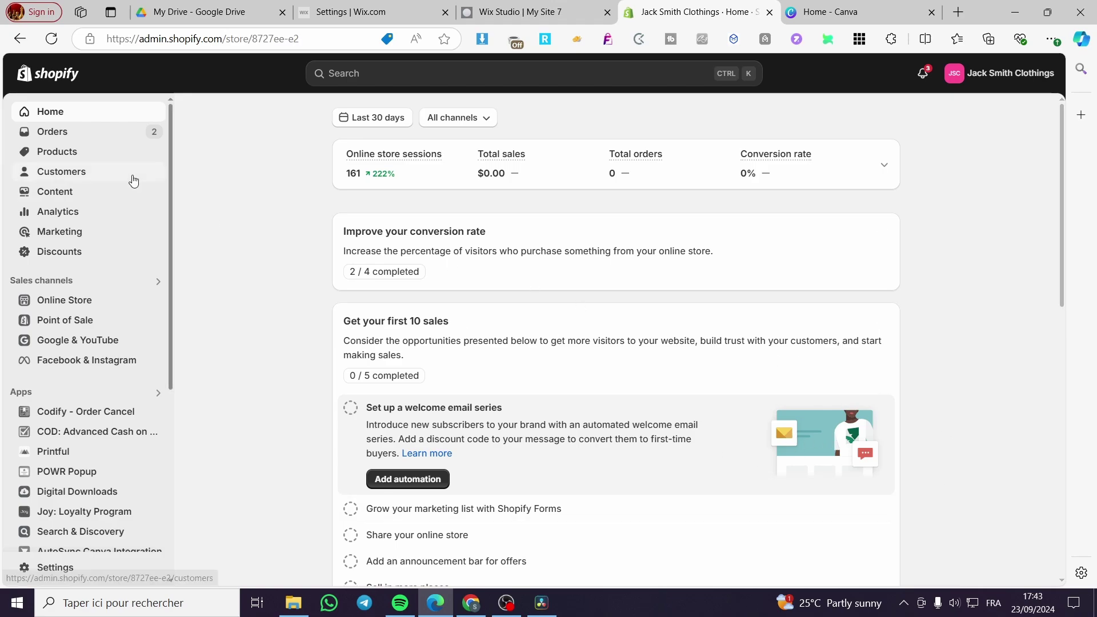
click(59, 152)
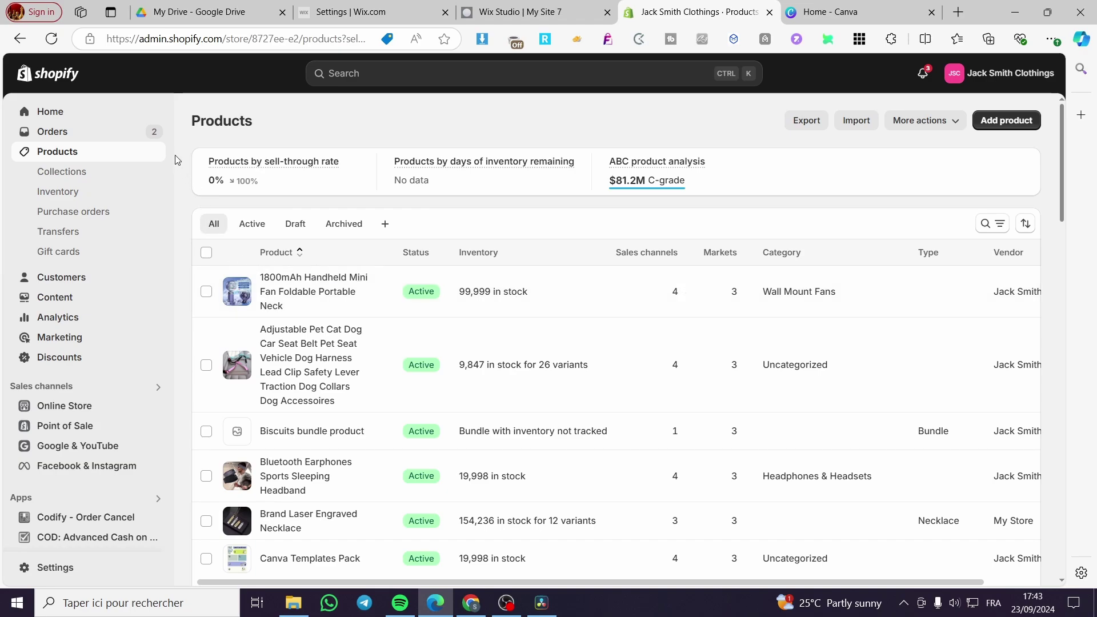
scroll(614, 335, down, 1)
scroll(615, 334, down, 3)
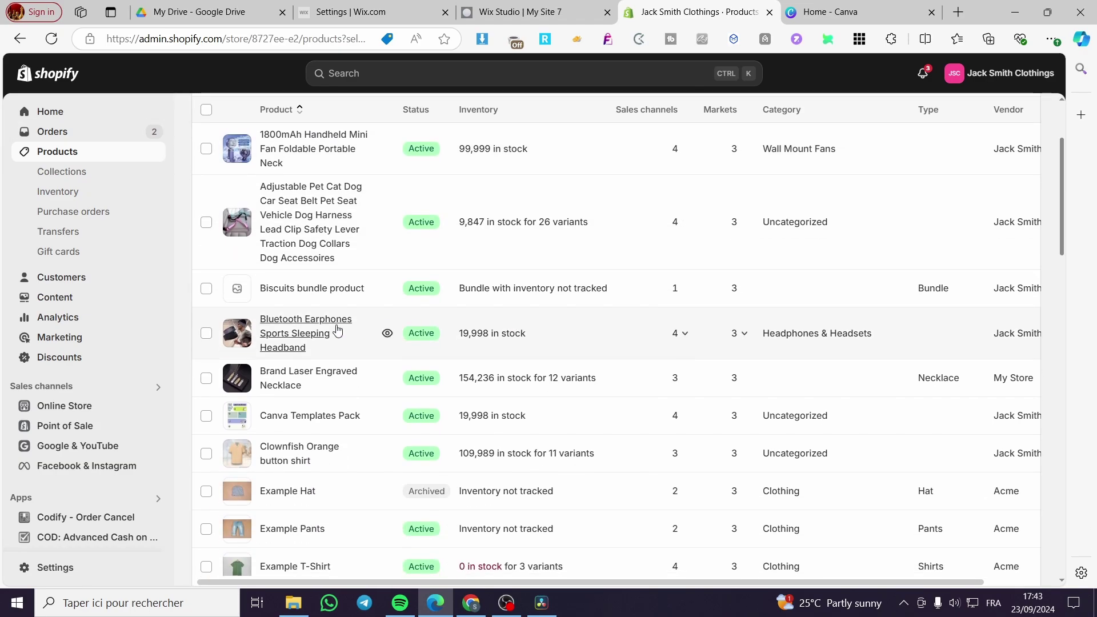
scroll(460, 292, up, 5)
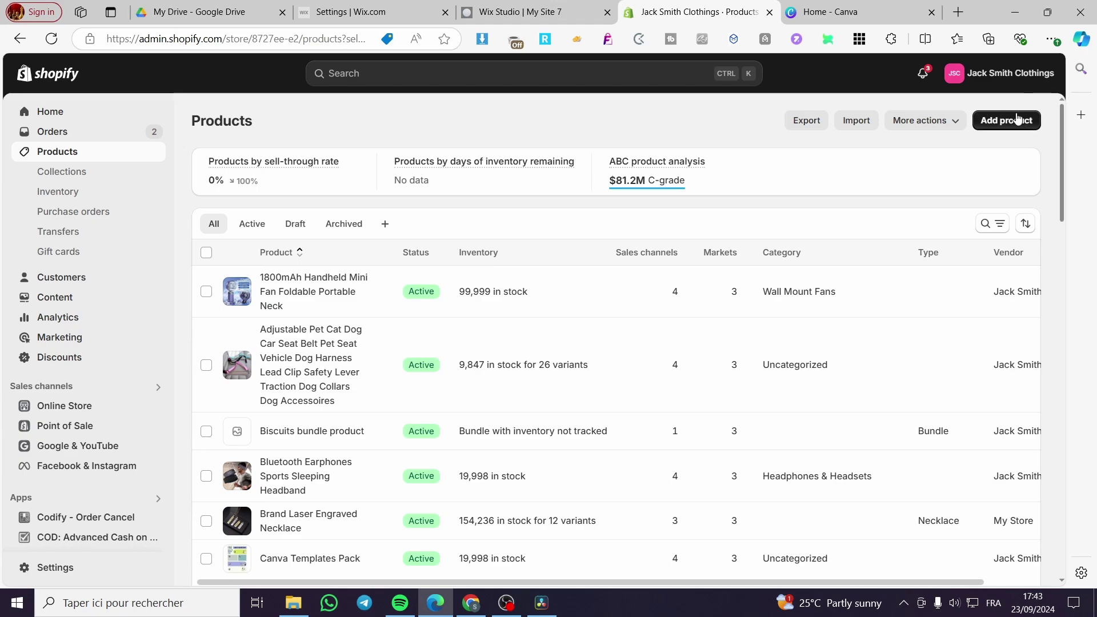
click(994, 119)
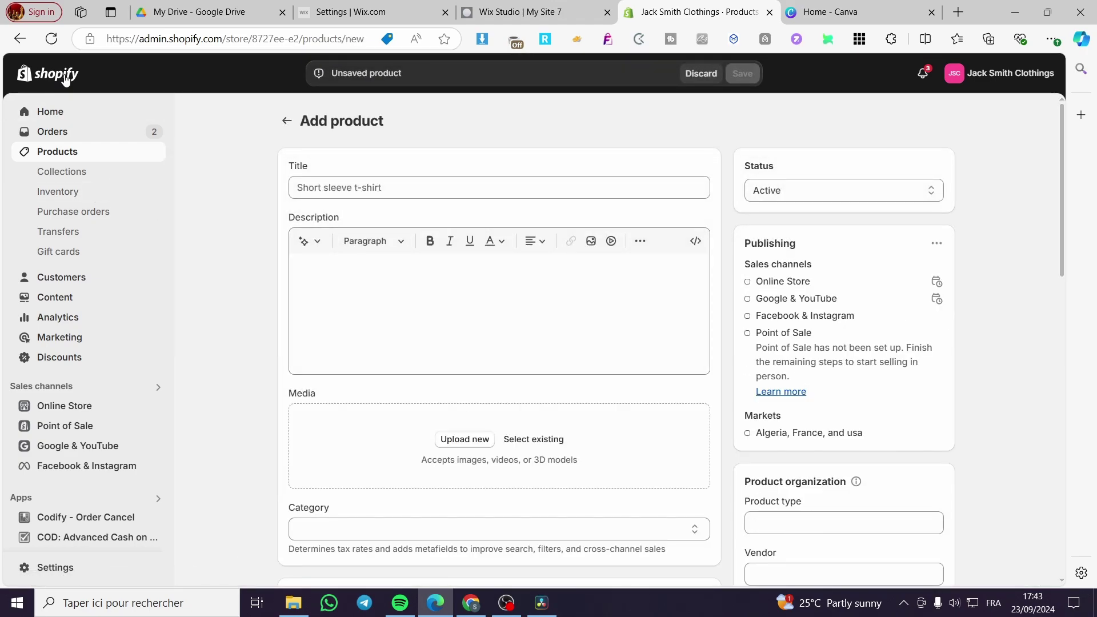
click(53, 112)
click(55, 153)
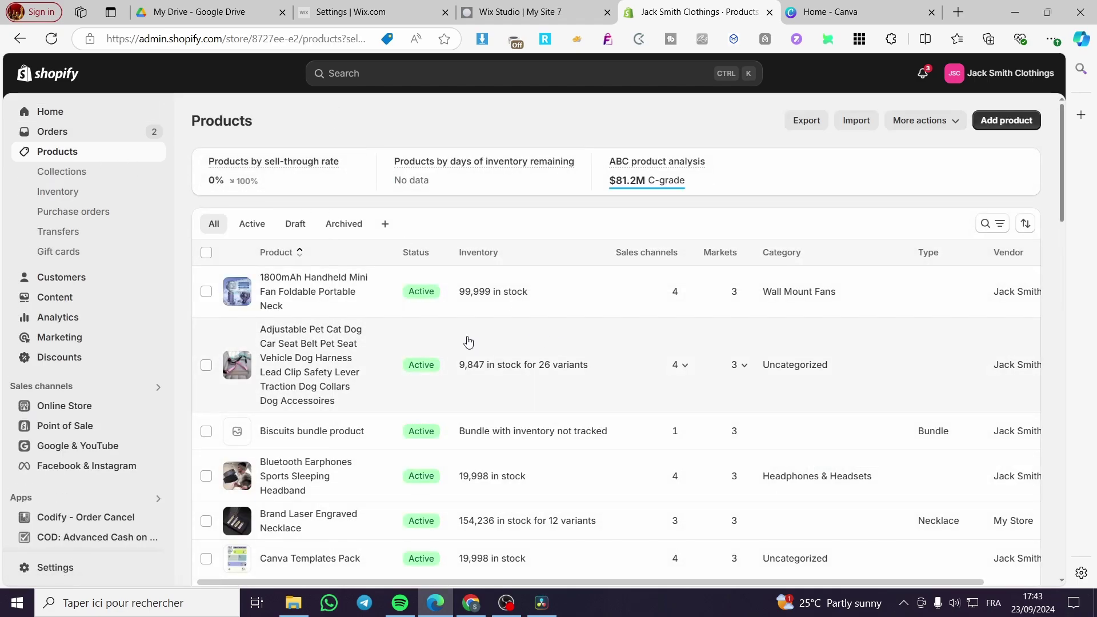
- Open the 1800mAh Handheld Mini Fan Foldable Portable Neck product and look over its details
click(315, 292)
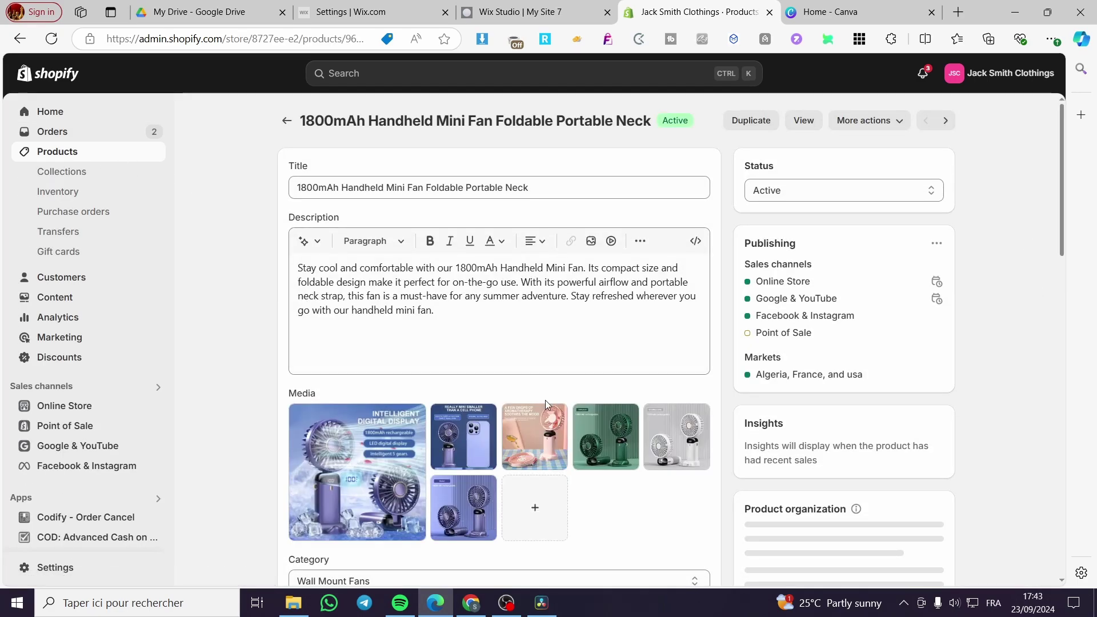
scroll(545, 400, down, 3)
scroll(537, 365, up, 3)
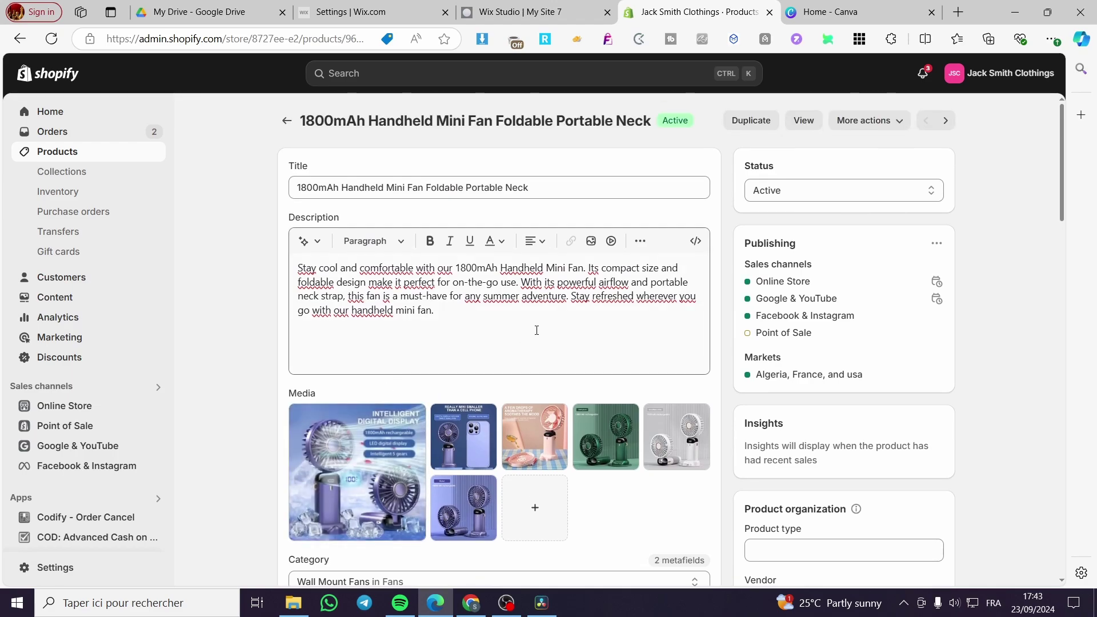
- Insert a table below the text in the product description
click(536, 330)
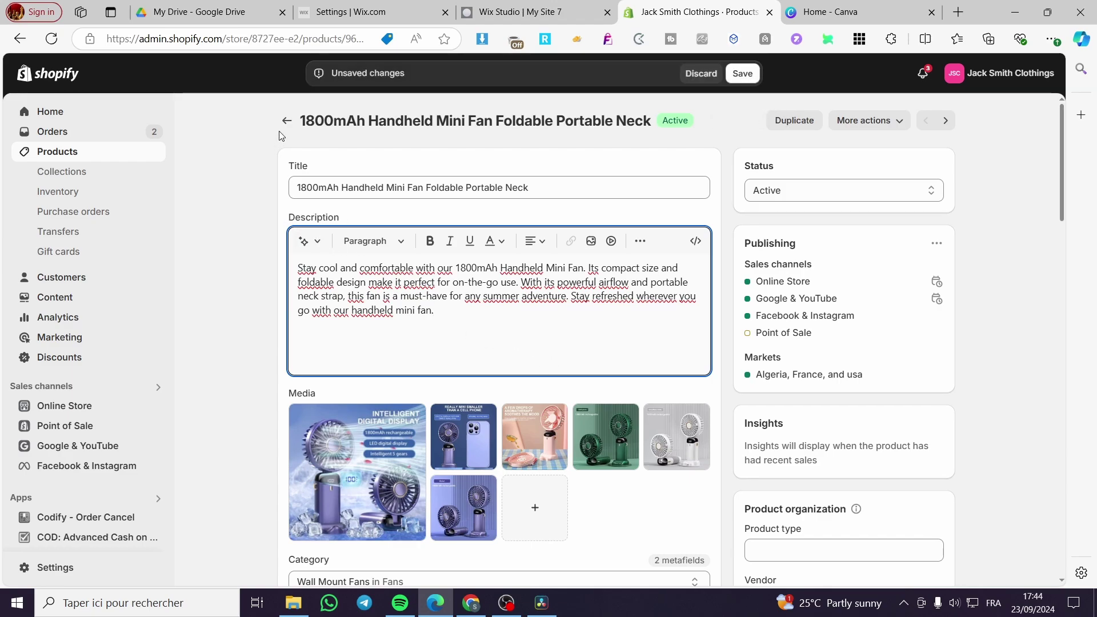
click(639, 245)
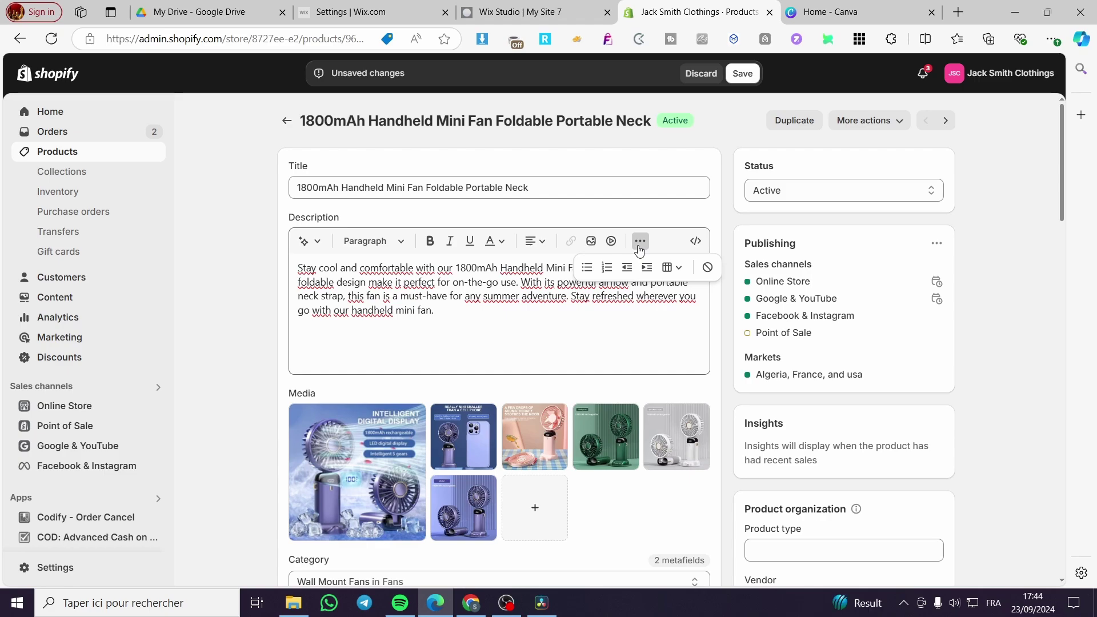
click(678, 276)
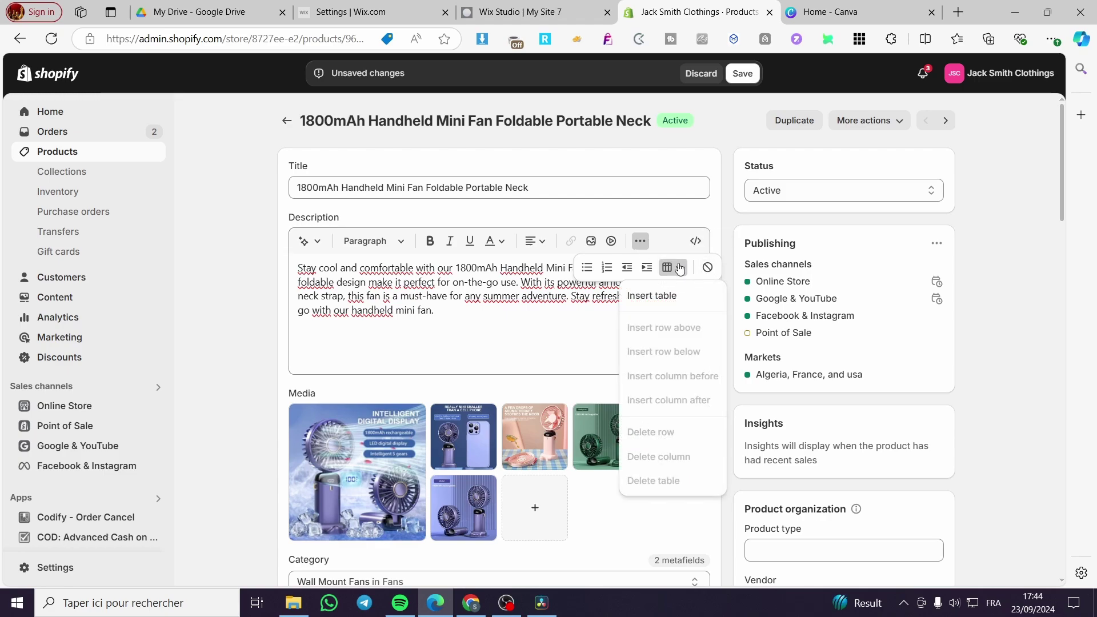
click(671, 297)
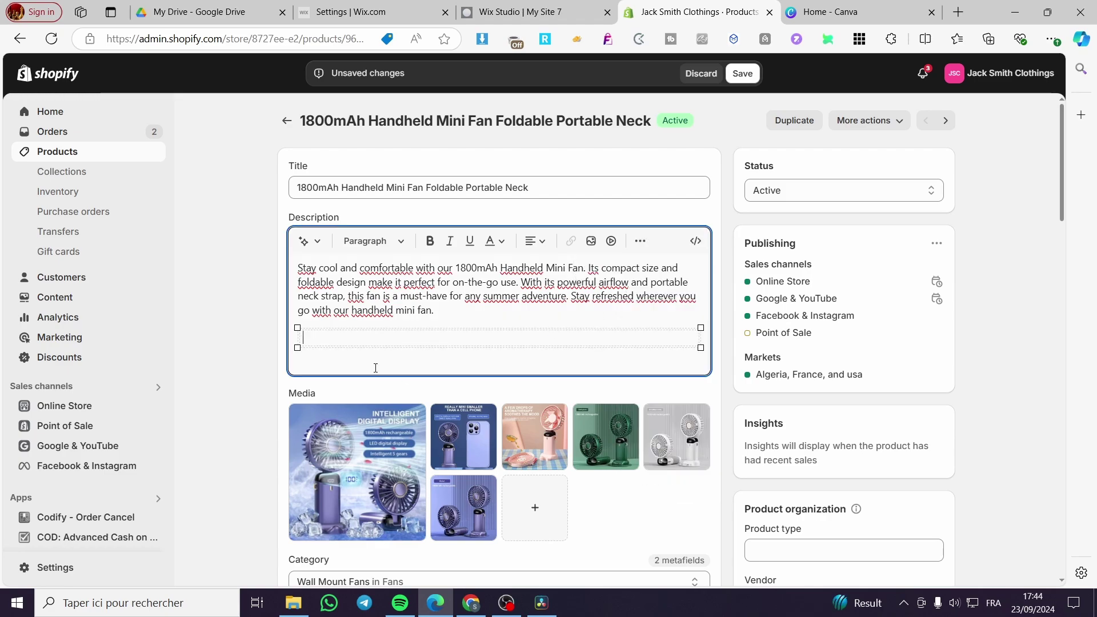
- Examine the row and column editing options available for the description's table
click(640, 240)
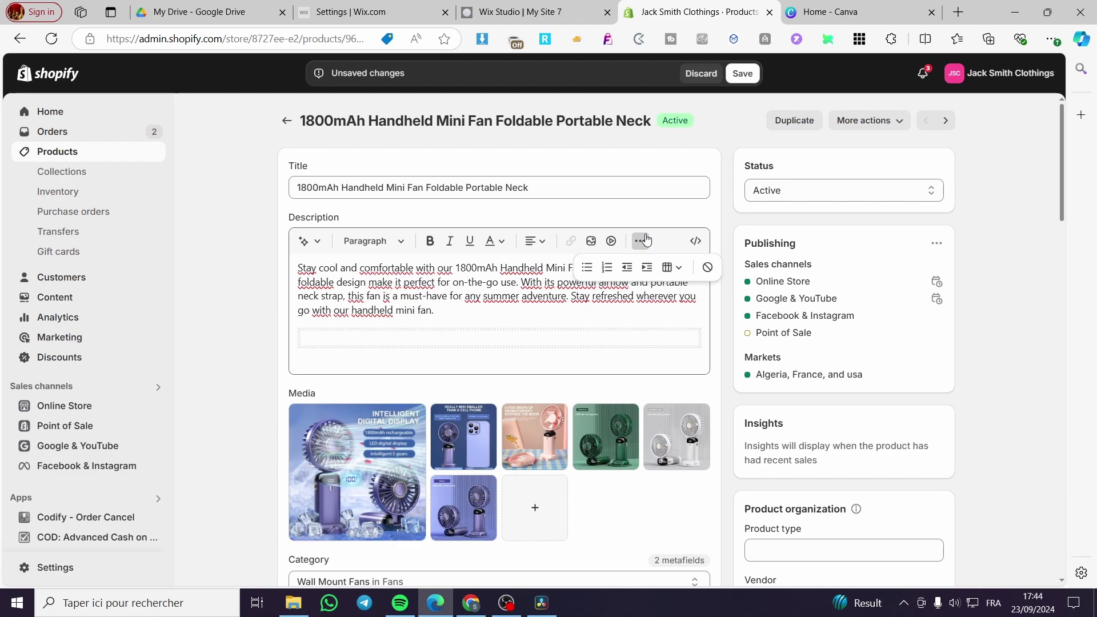
click(678, 268)
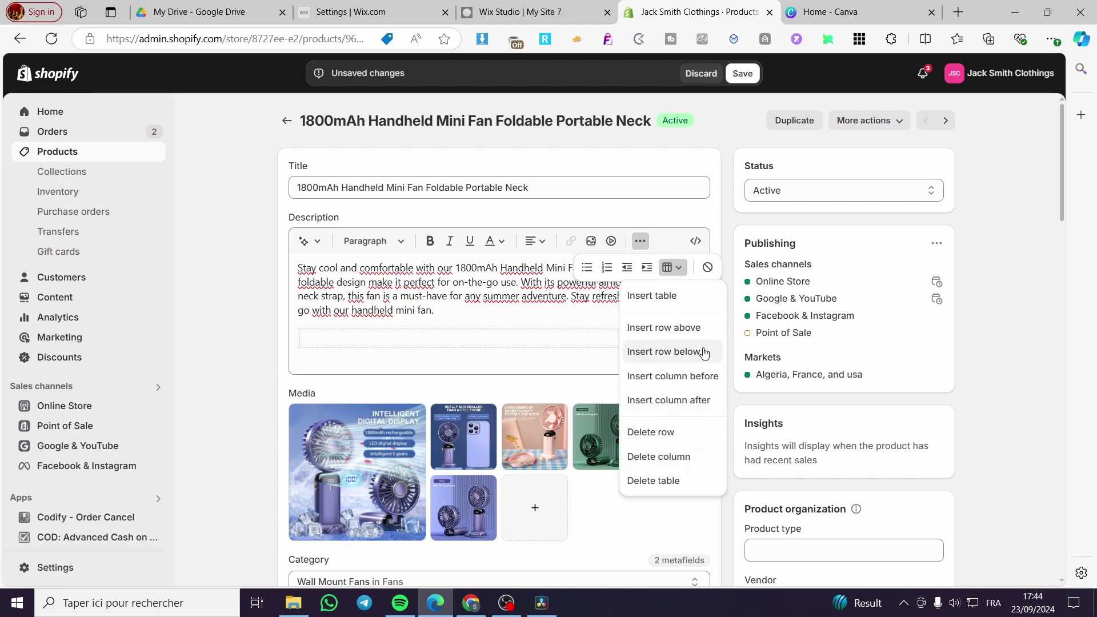
click(308, 341)
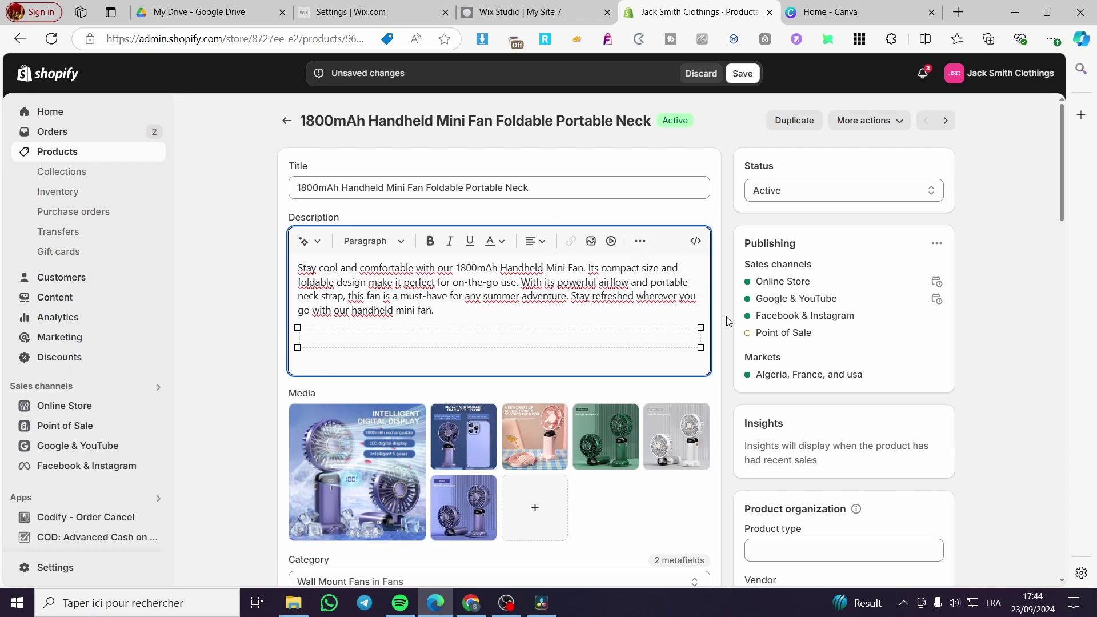
- Delete the table from the product description
click(640, 240)
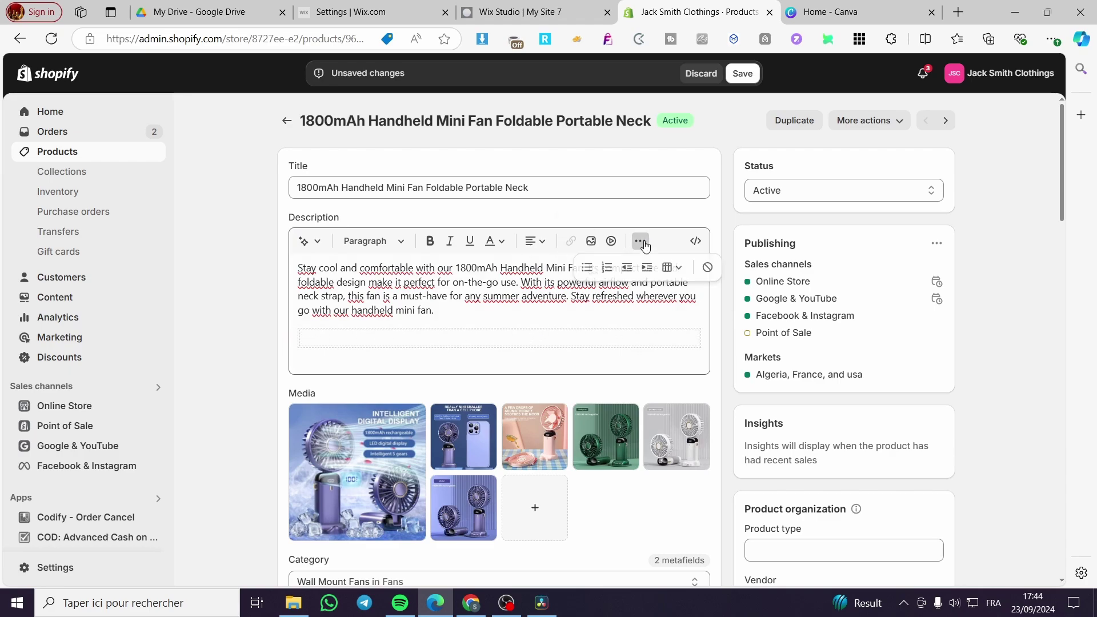
click(672, 266)
click(652, 480)
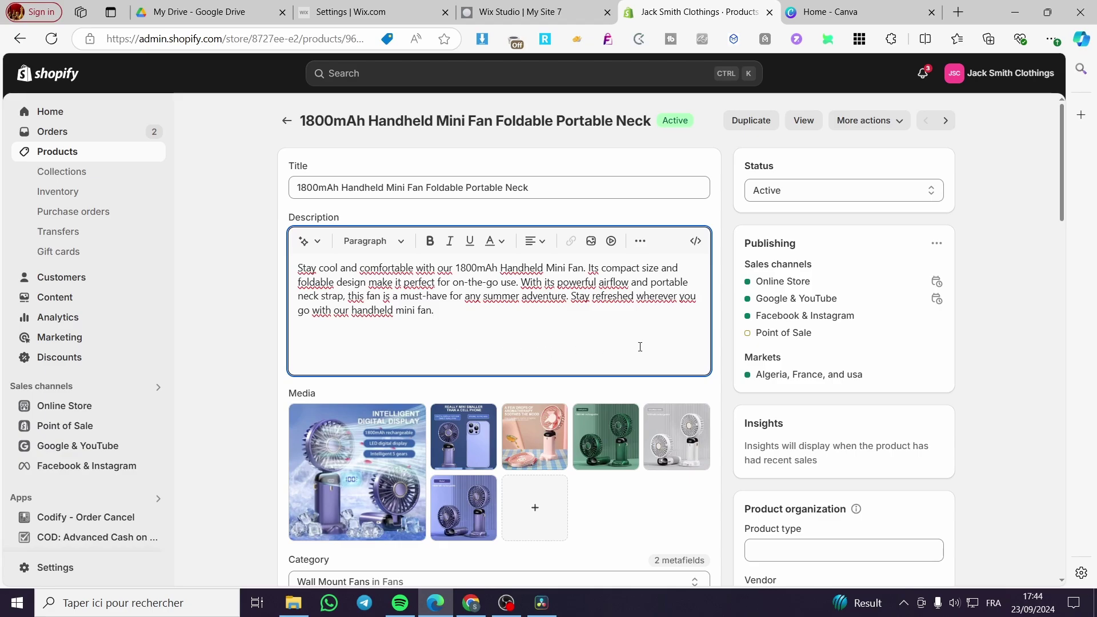
- Switch to Canva, dismiss the upgrade offer and create a custom-size design of 500 × 500 px
click(845, 12)
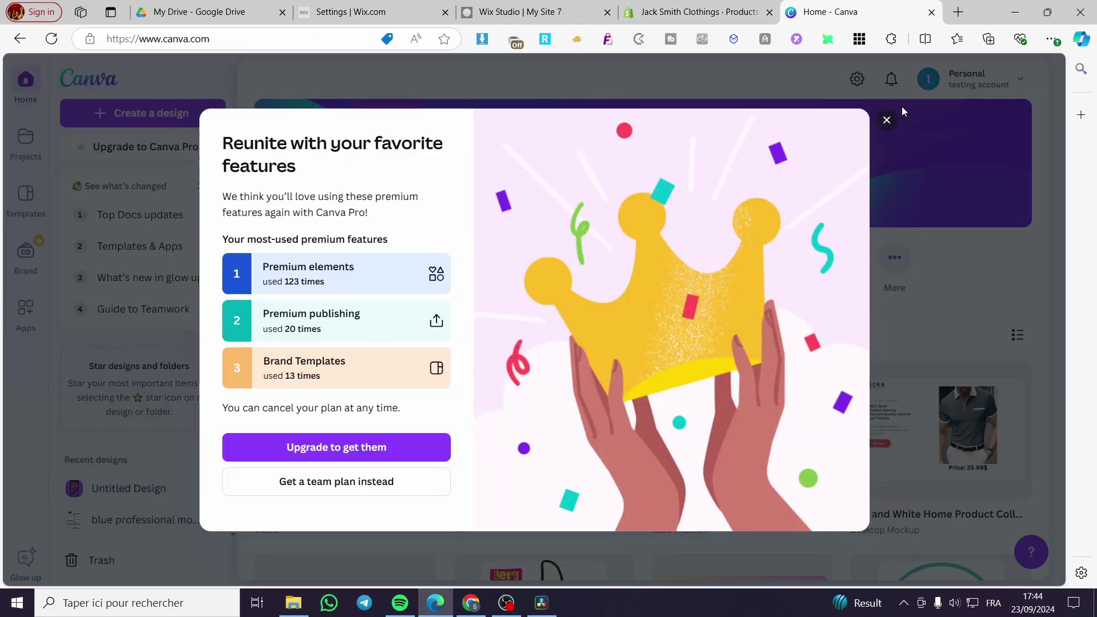
click(886, 120)
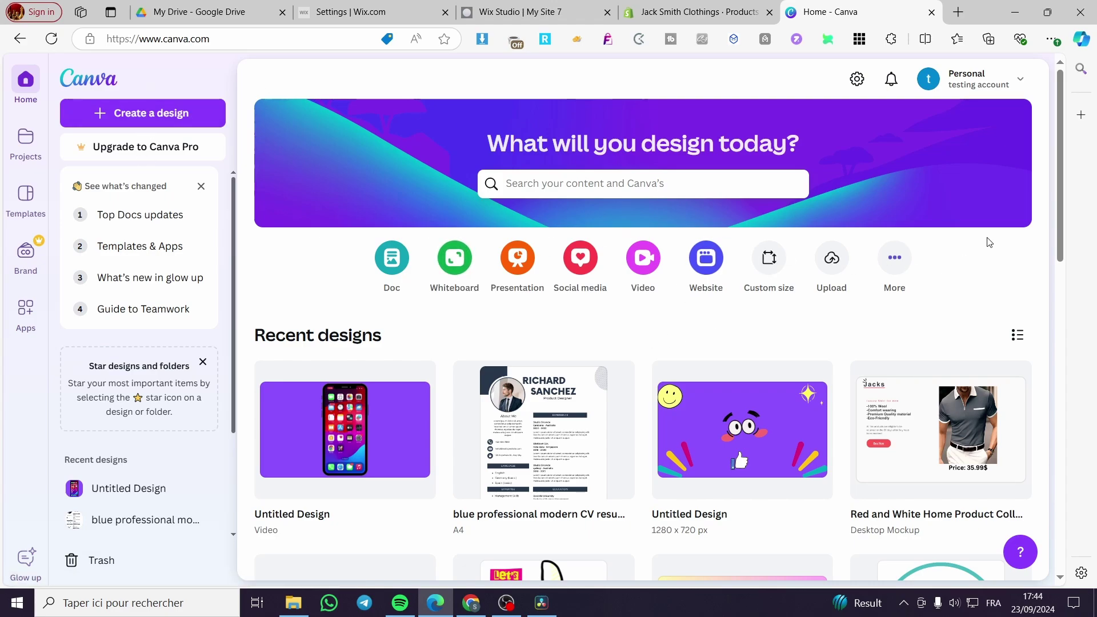
click(768, 258)
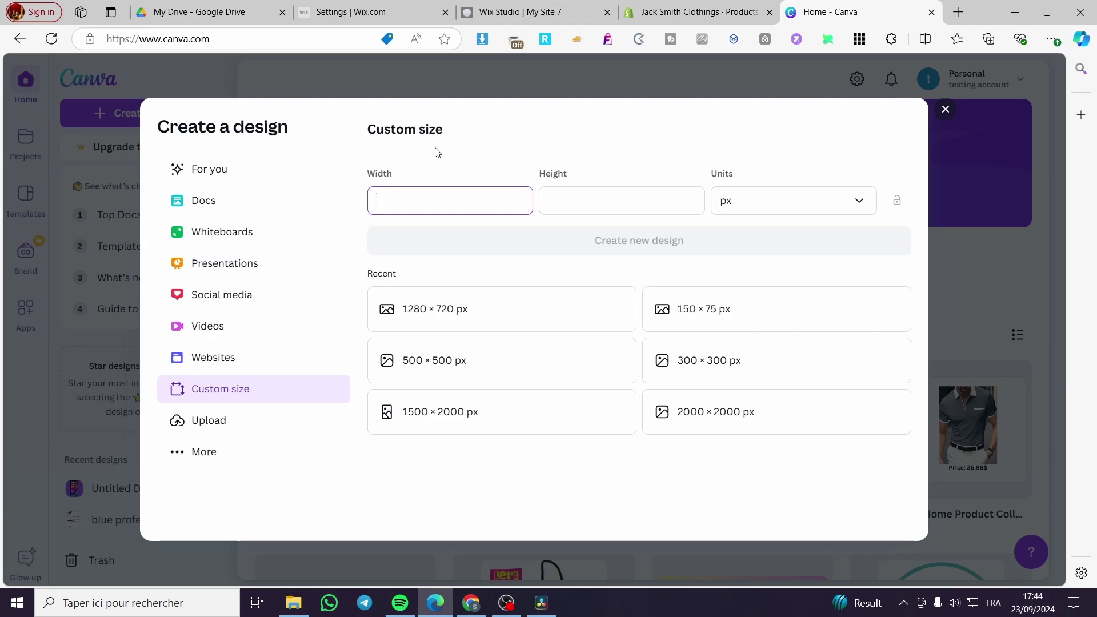
click(539, 365)
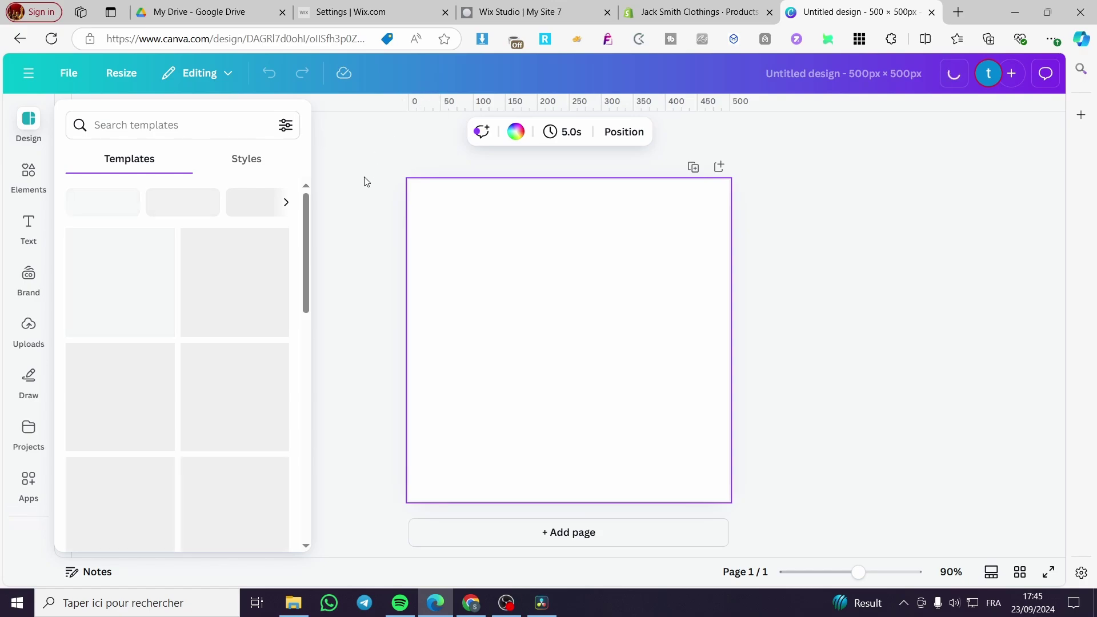
- Try several solid and gradient colors for the page background and settle on solid purple
click(515, 132)
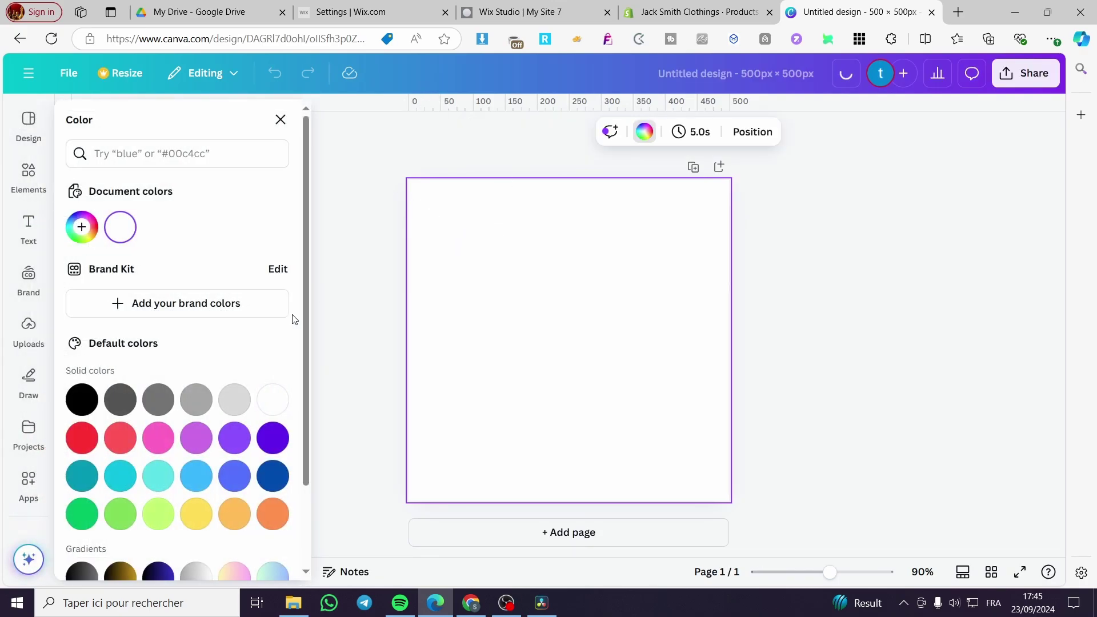
scroll(262, 423, down, 1)
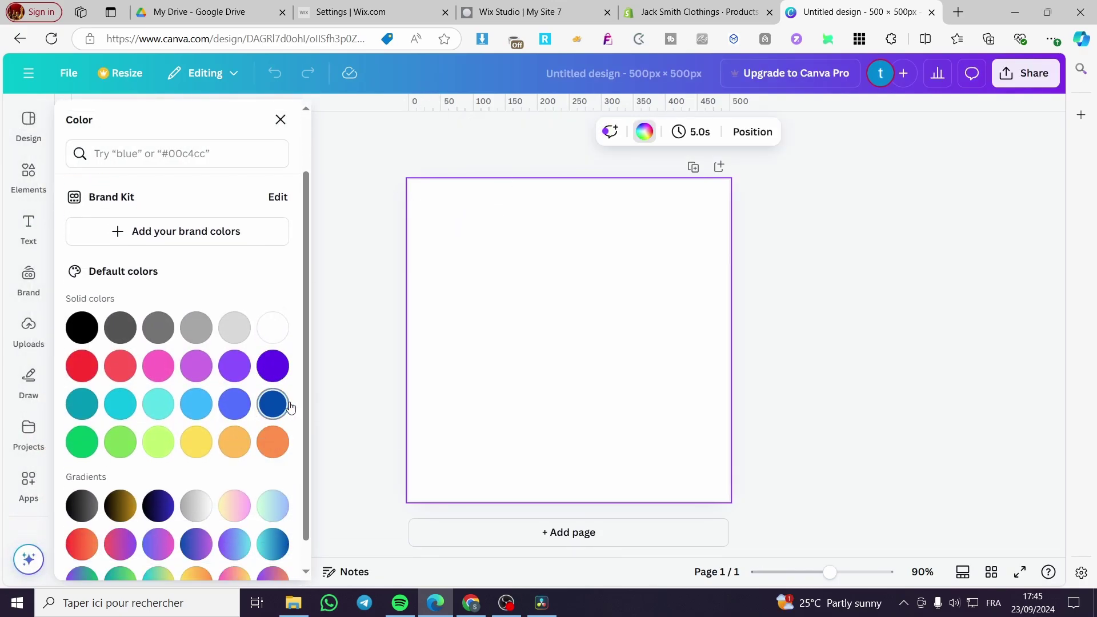
click(234, 403)
click(186, 406)
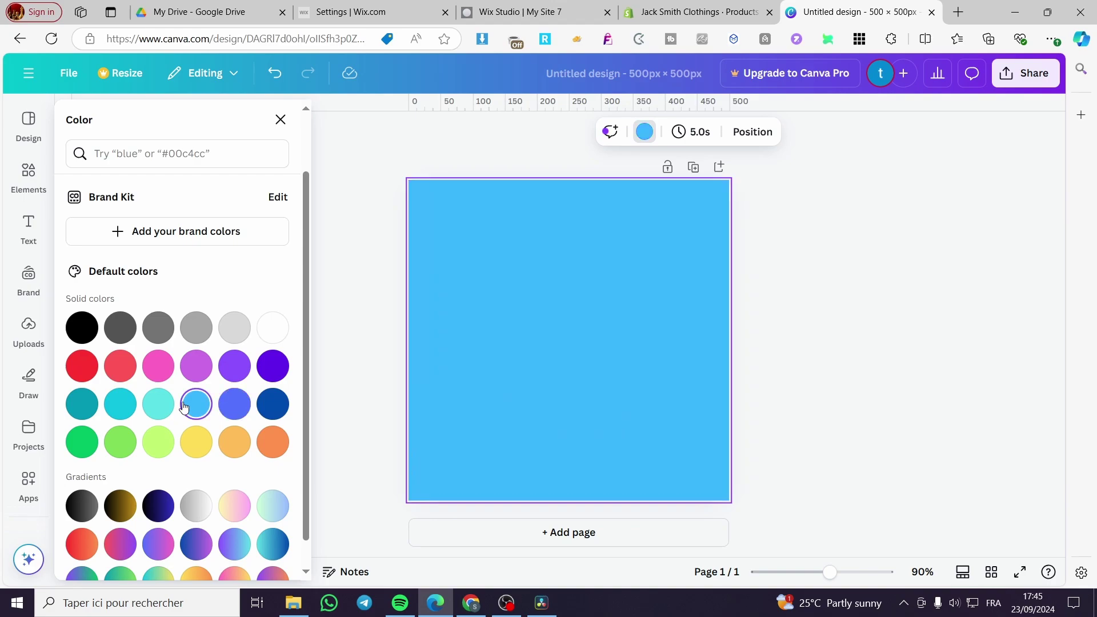
click(121, 404)
click(93, 405)
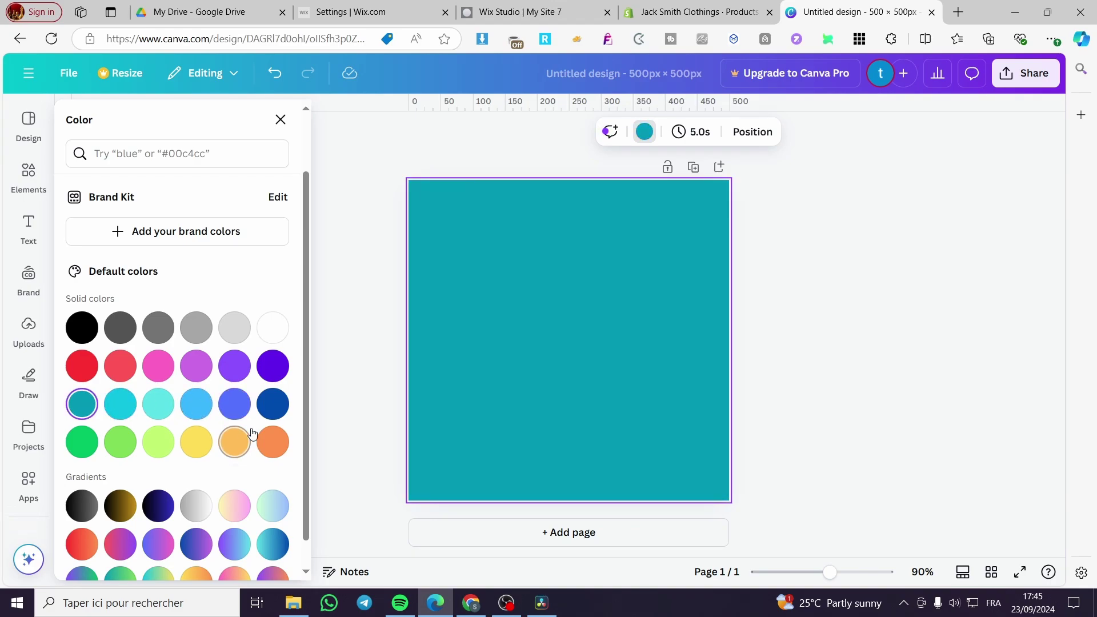
scroll(283, 519, down, 1)
click(283, 524)
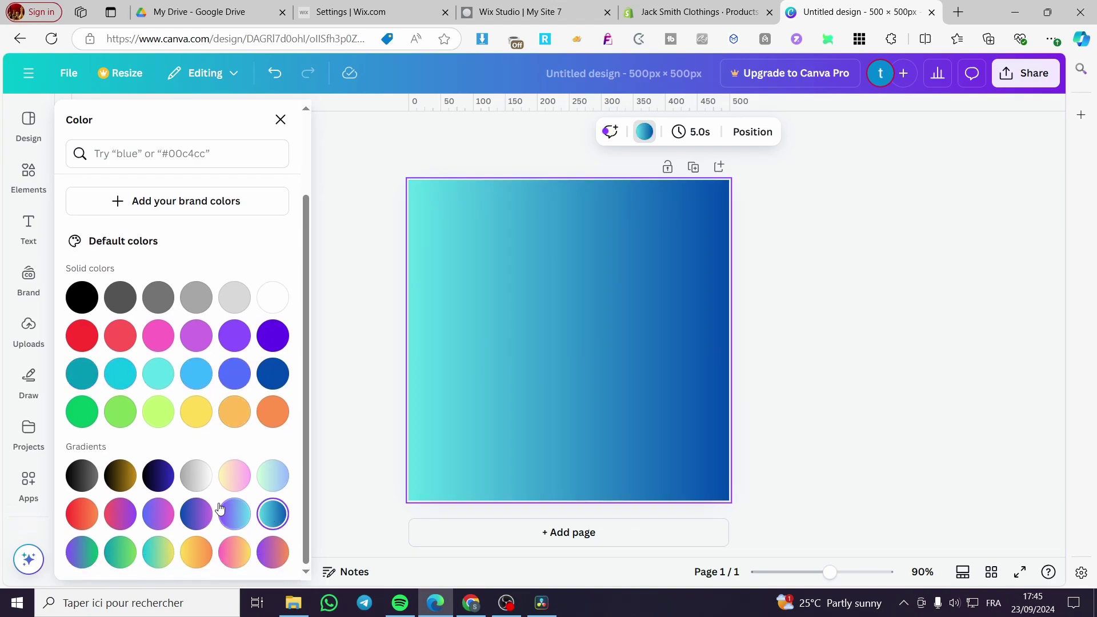
click(197, 514)
click(269, 376)
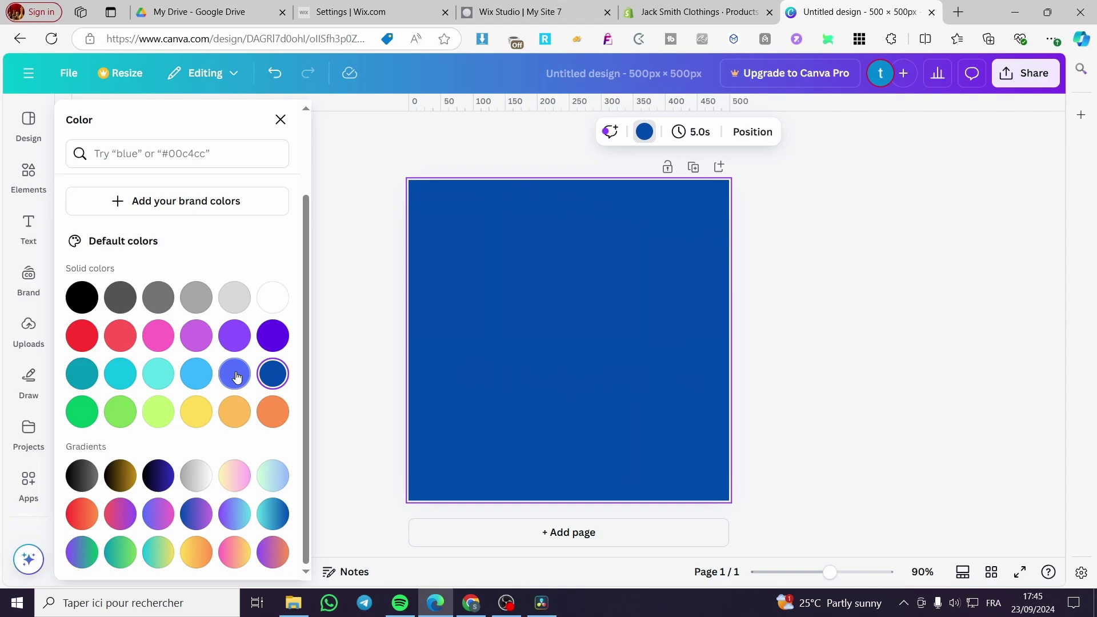
click(270, 344)
click(231, 347)
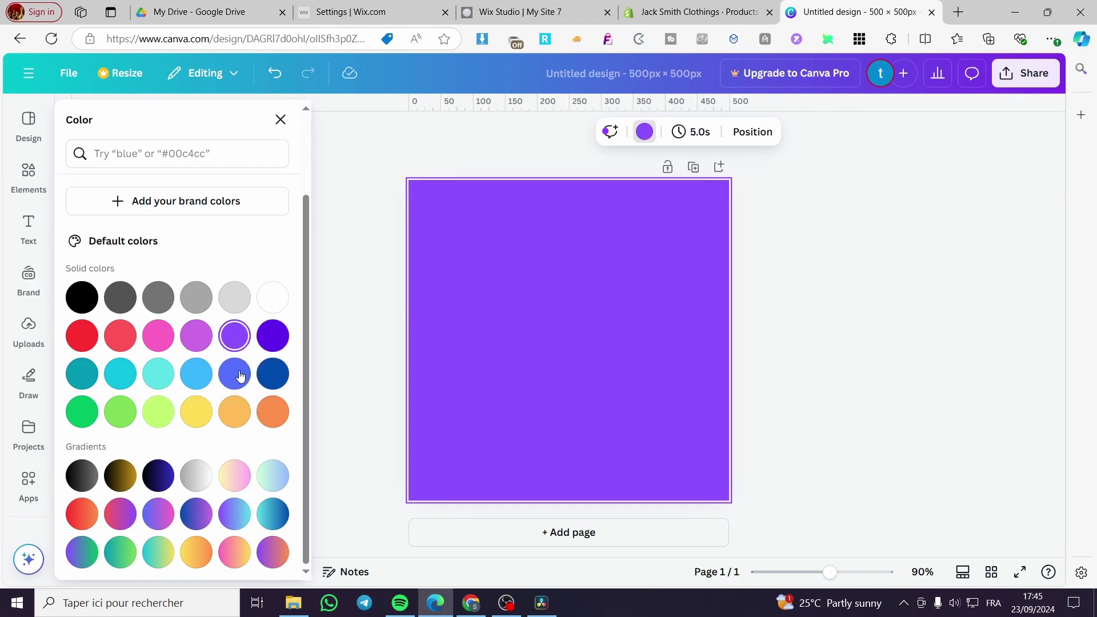
click(917, 294)
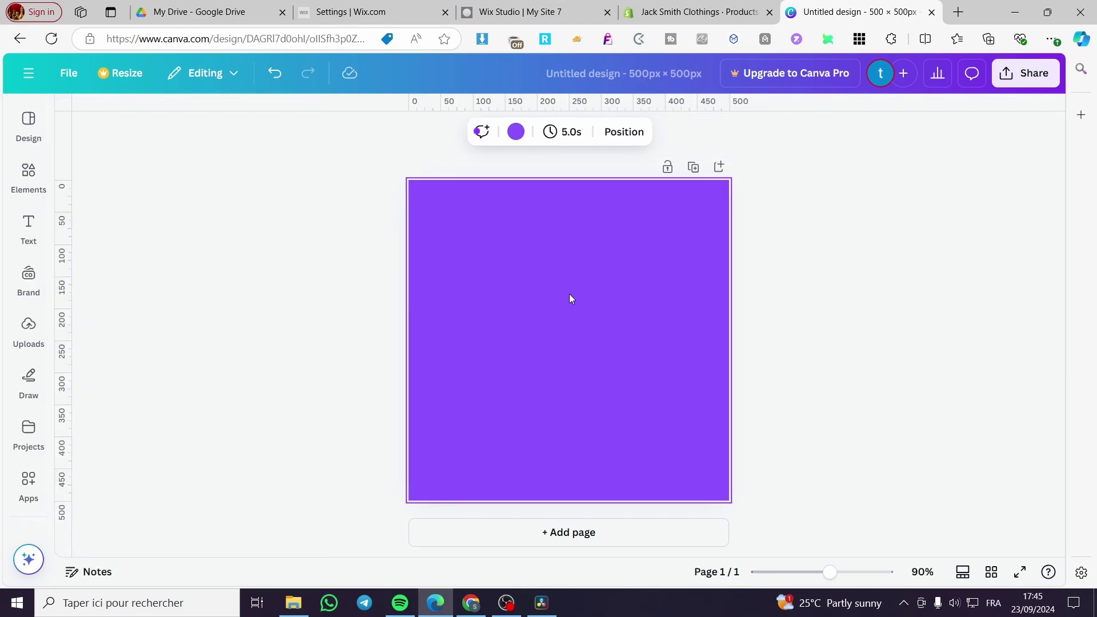
- Search the design elements for "table" and show all the available table styles
click(32, 175)
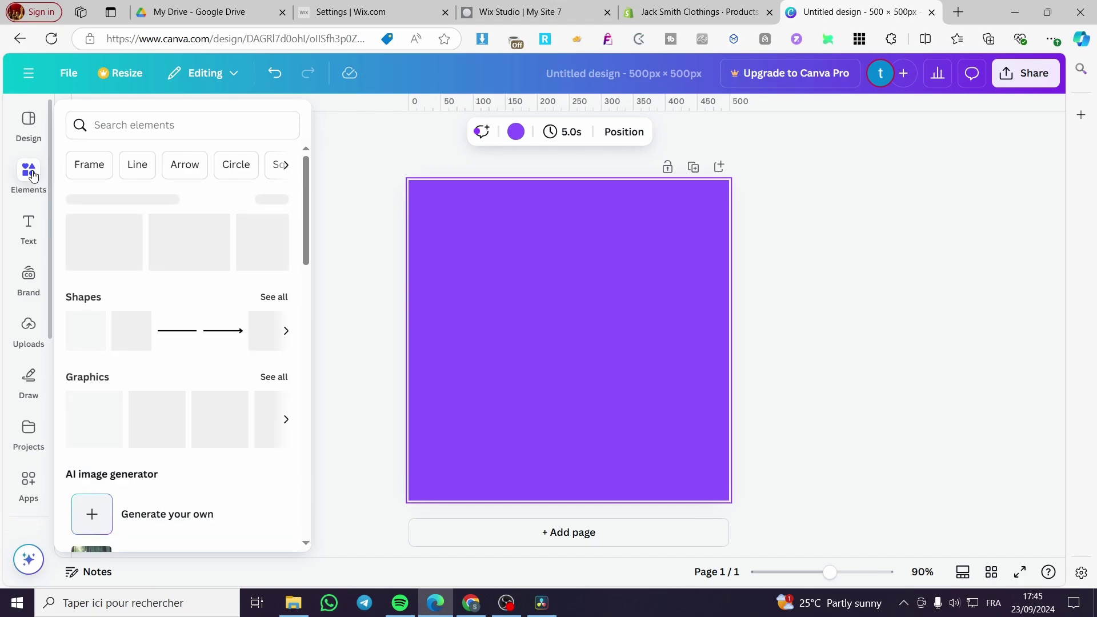
click(175, 124)
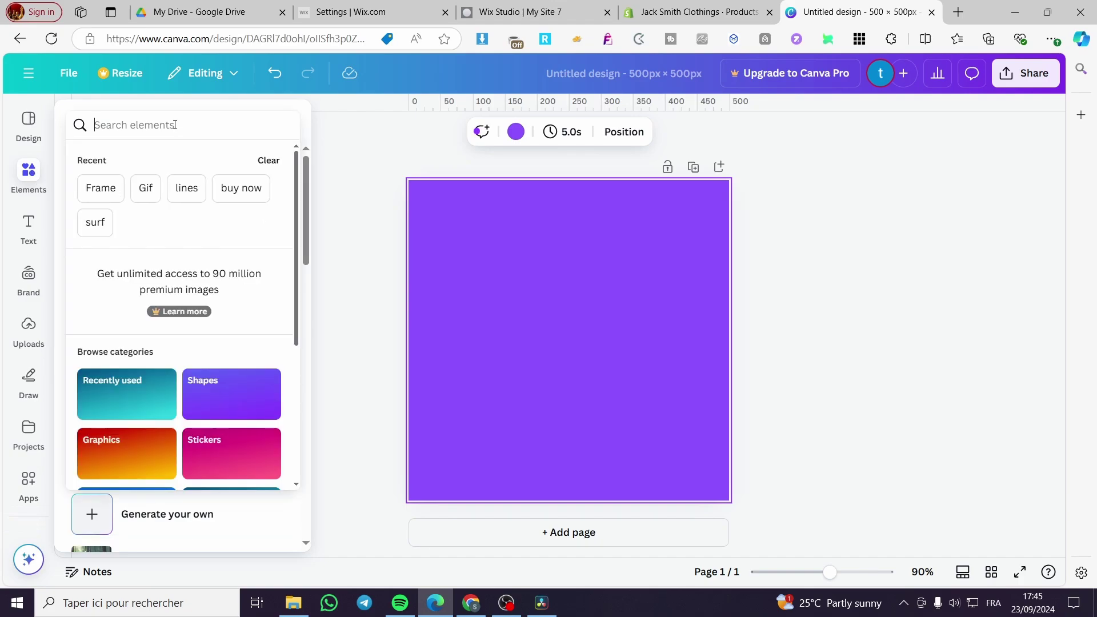
text(tabel)
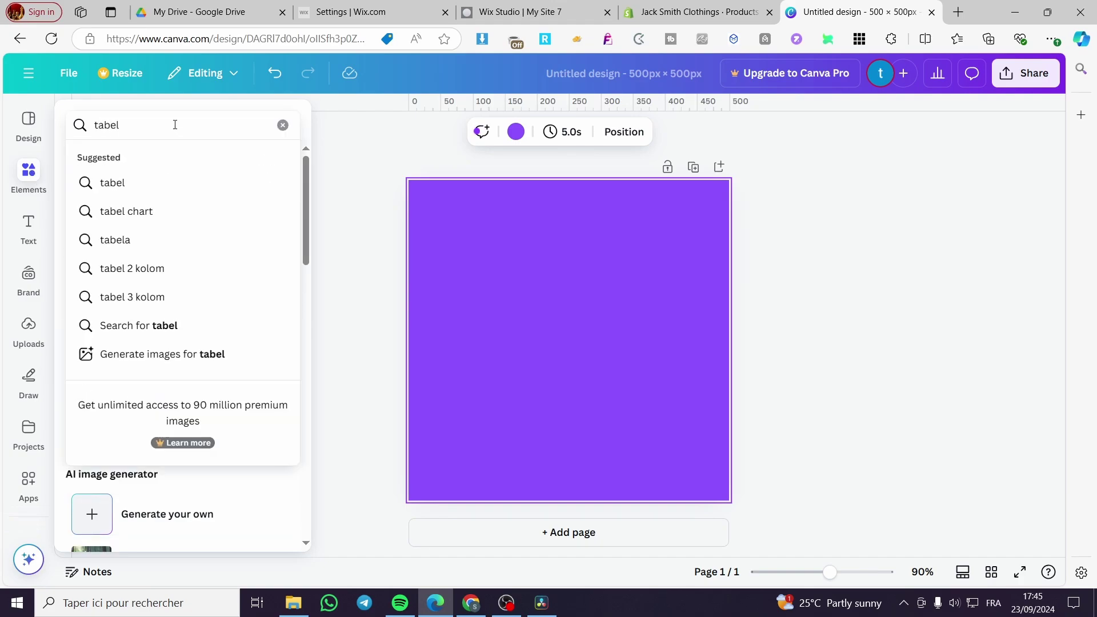
key(BackSpace)
key(BackSpace)
text(ml)
key(BackSpace)
key(BackSpace)
text(le)
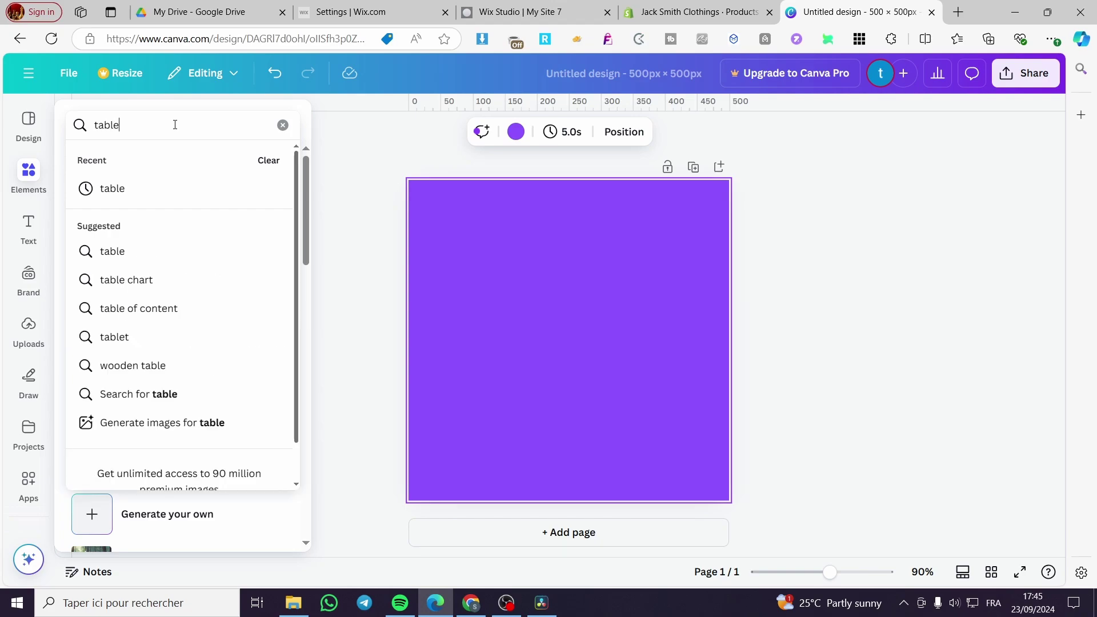
key(Return)
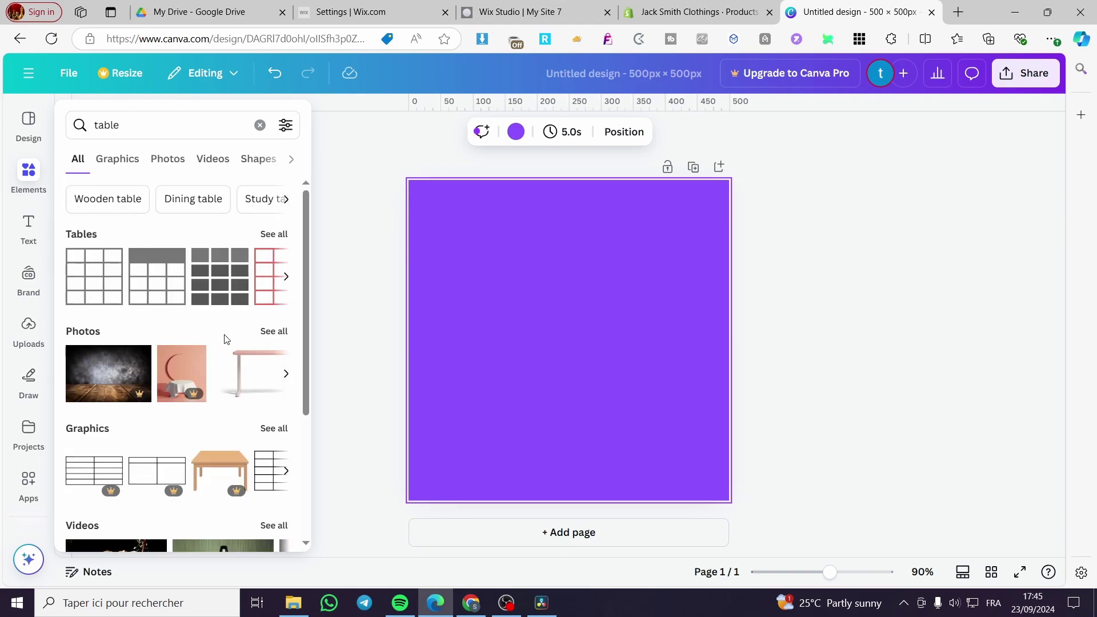
click(275, 234)
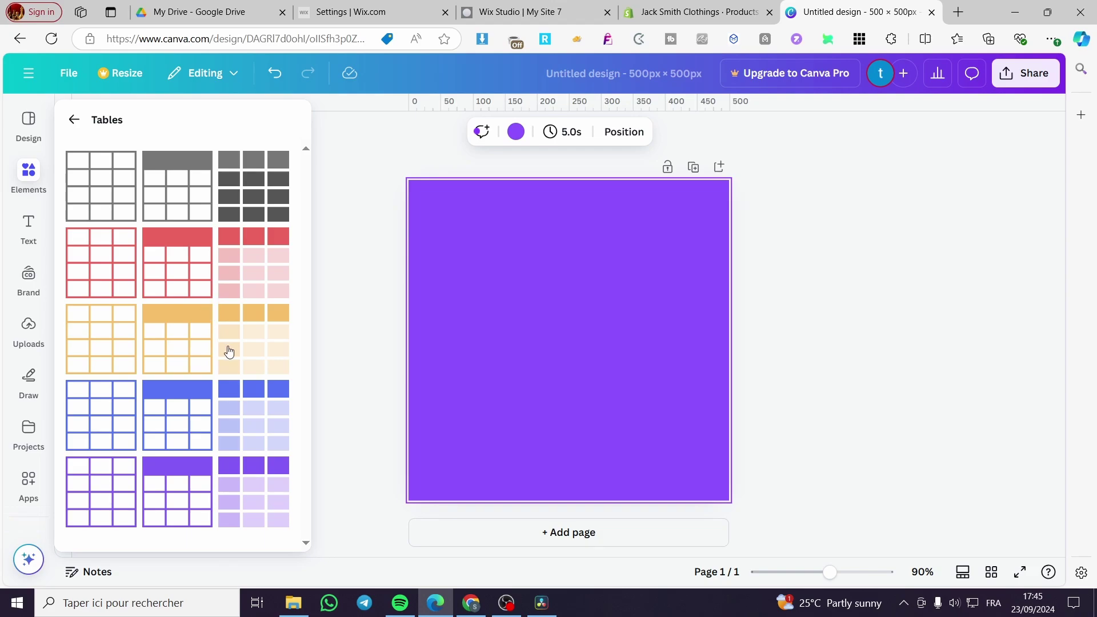
- Return to the "table" search results and browse all of the table graphics for a suitable design
click(69, 121)
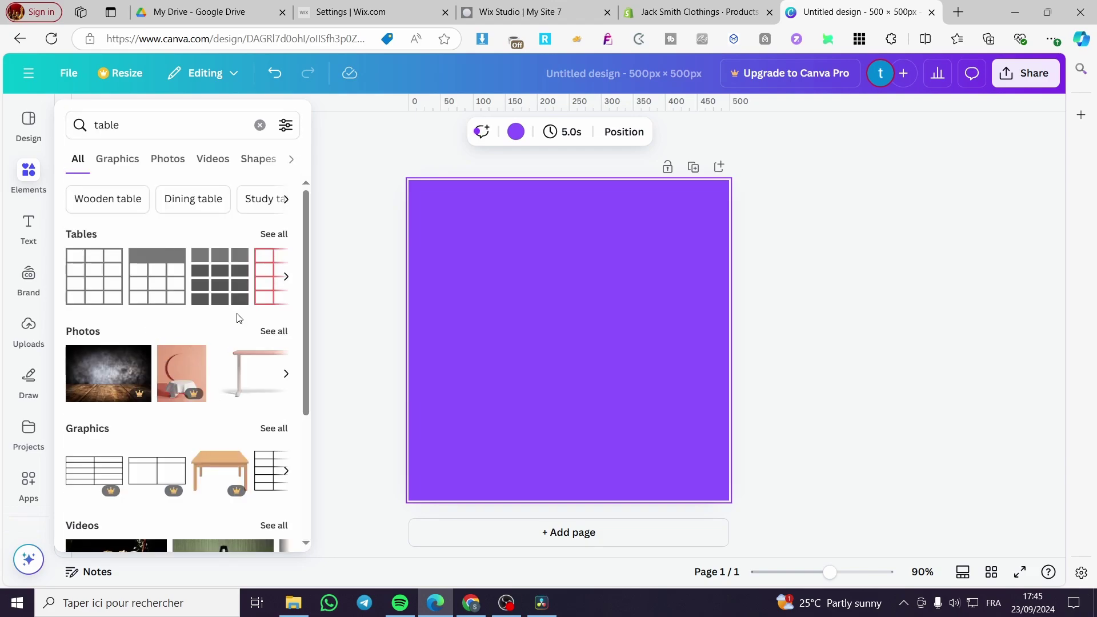
scroll(237, 313, down, 3)
click(280, 333)
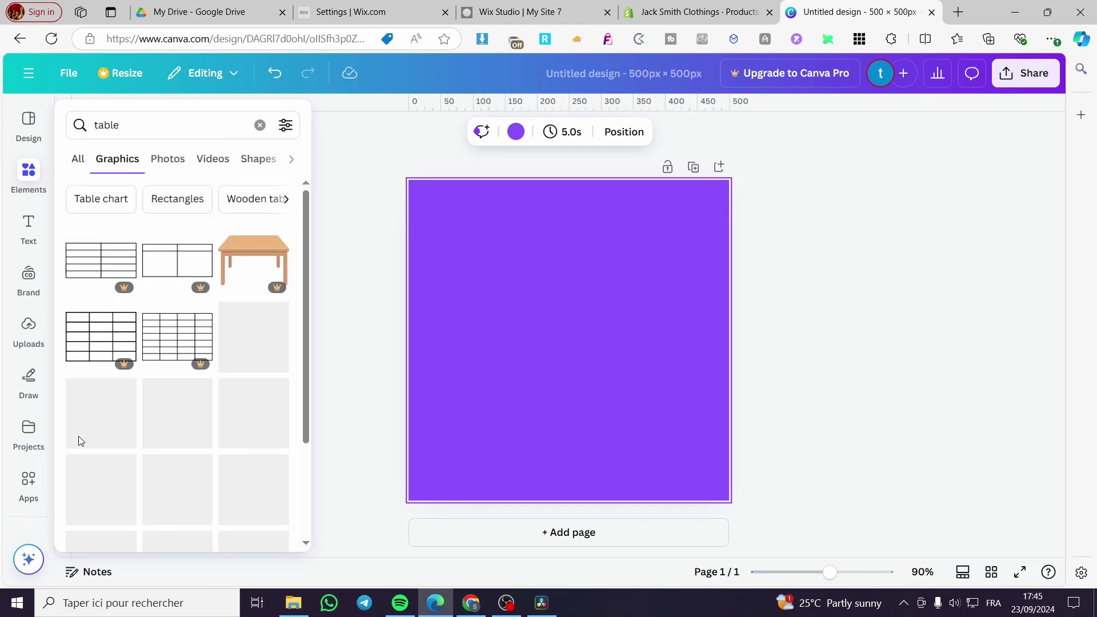
scroll(253, 337, down, 5)
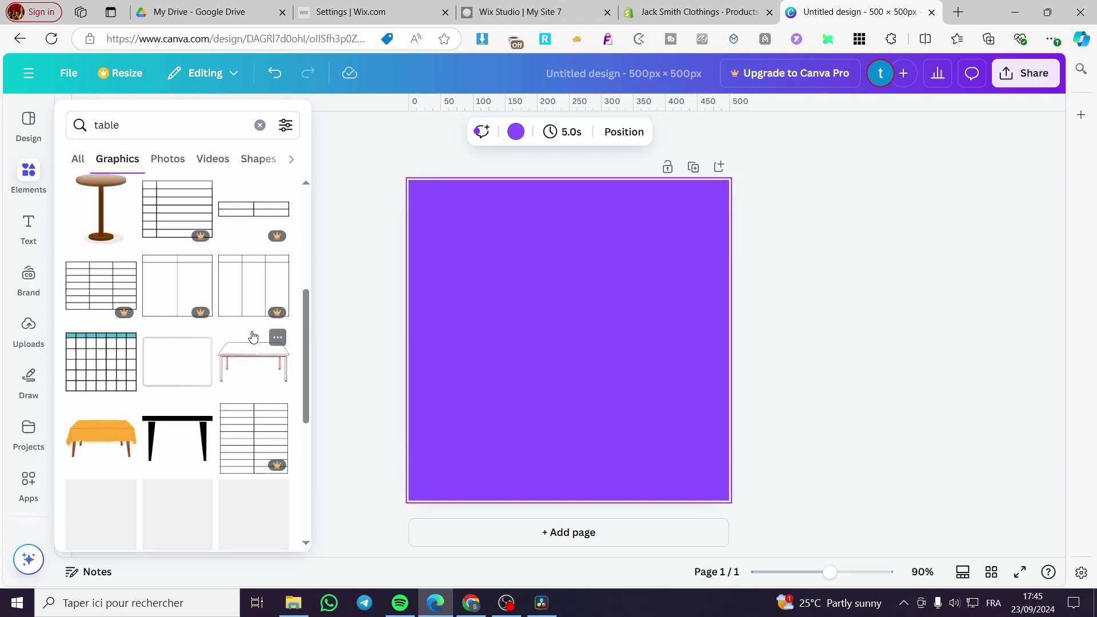
scroll(179, 320, down, 4)
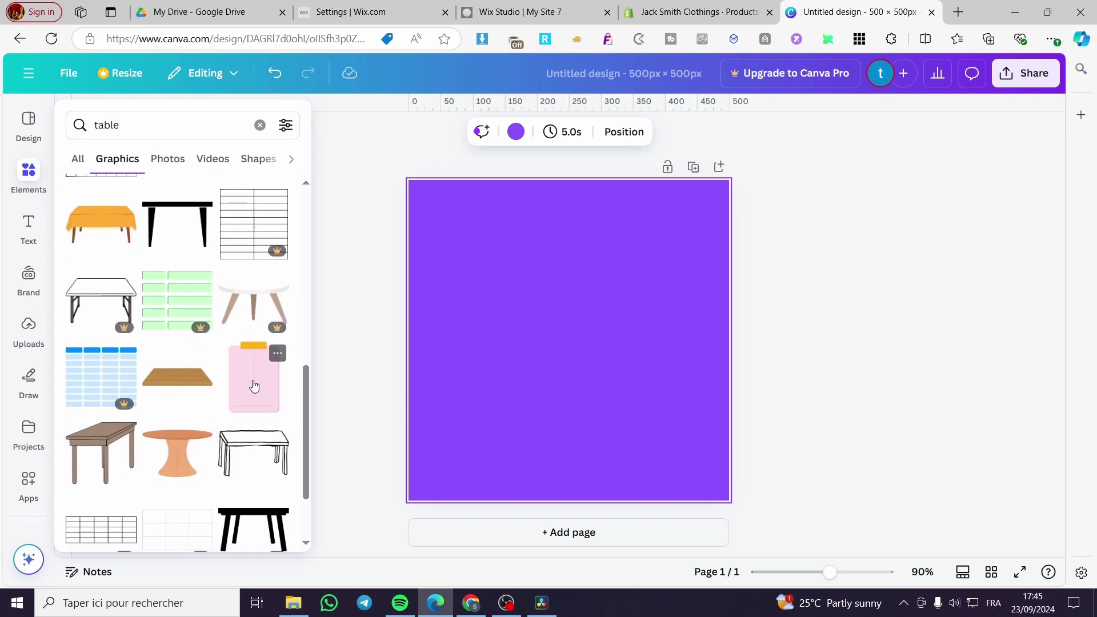
scroll(246, 388, down, 3)
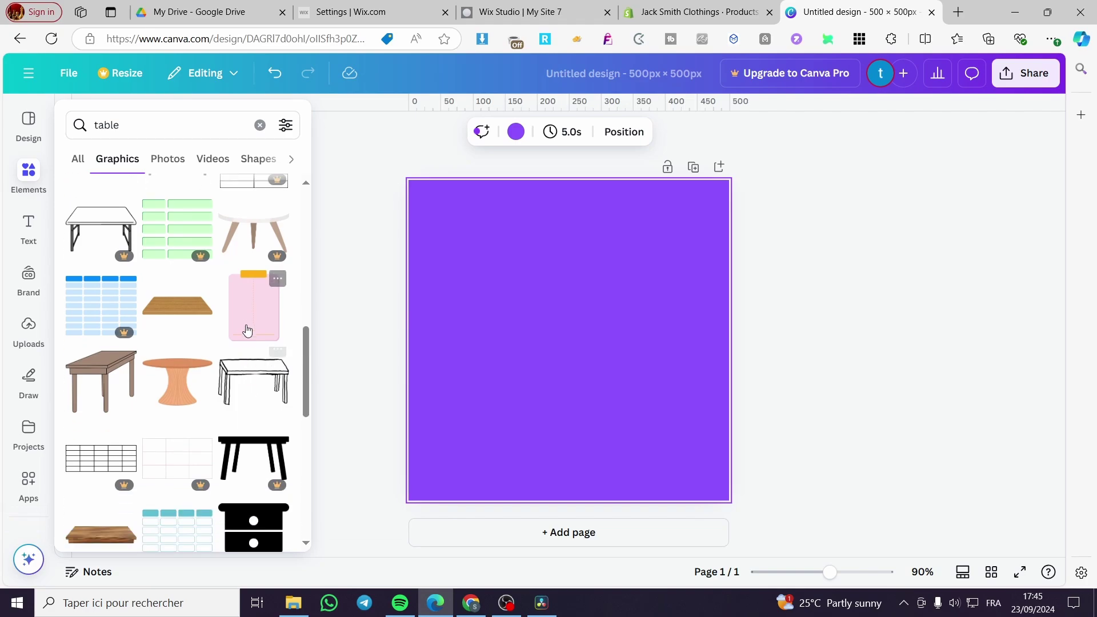
scroll(249, 285, down, 5)
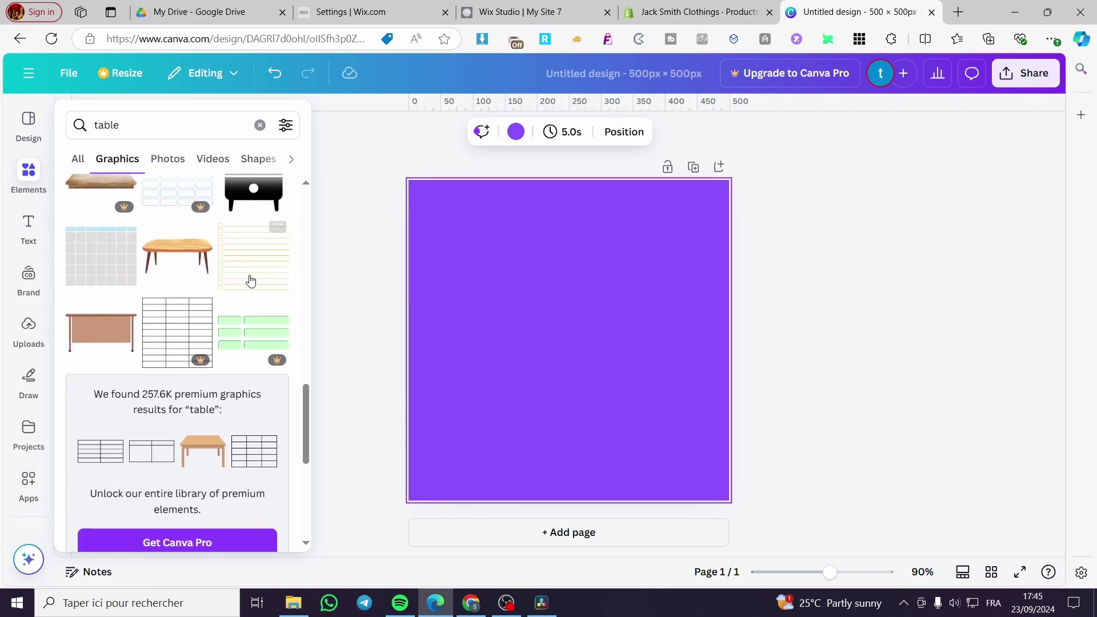
- Try the pink clipboard graphic as the table, enlarging and centering it on the page, and delete it
scroll(257, 256, up, 5)
click(262, 242)
drag(563, 342, 467, 244)
drag(517, 309, 730, 405)
drag(604, 382, 616, 351)
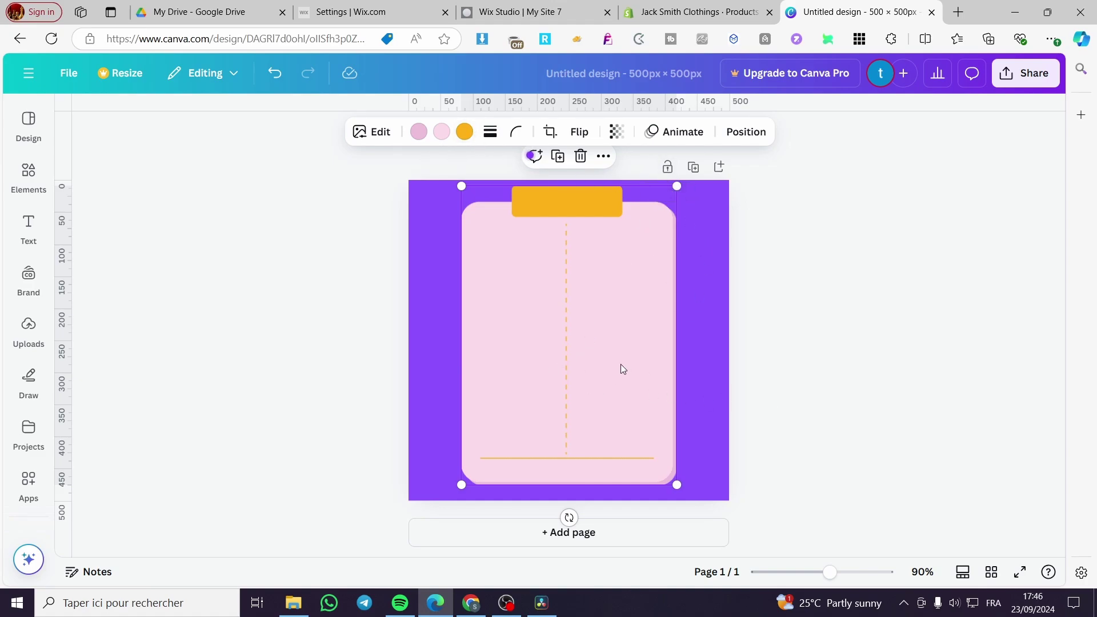
key(Delete)
- Reopen the design elements, replace the search with "shapes" and show all the shape results
click(8, 185)
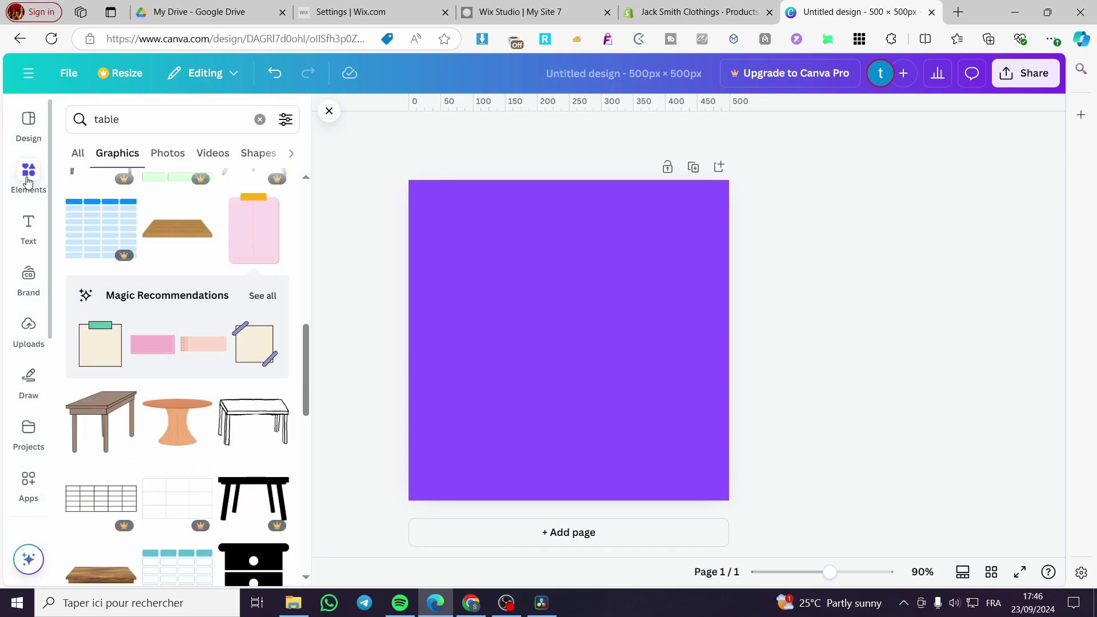
scroll(211, 311, down, 5)
scroll(172, 320, up, 5)
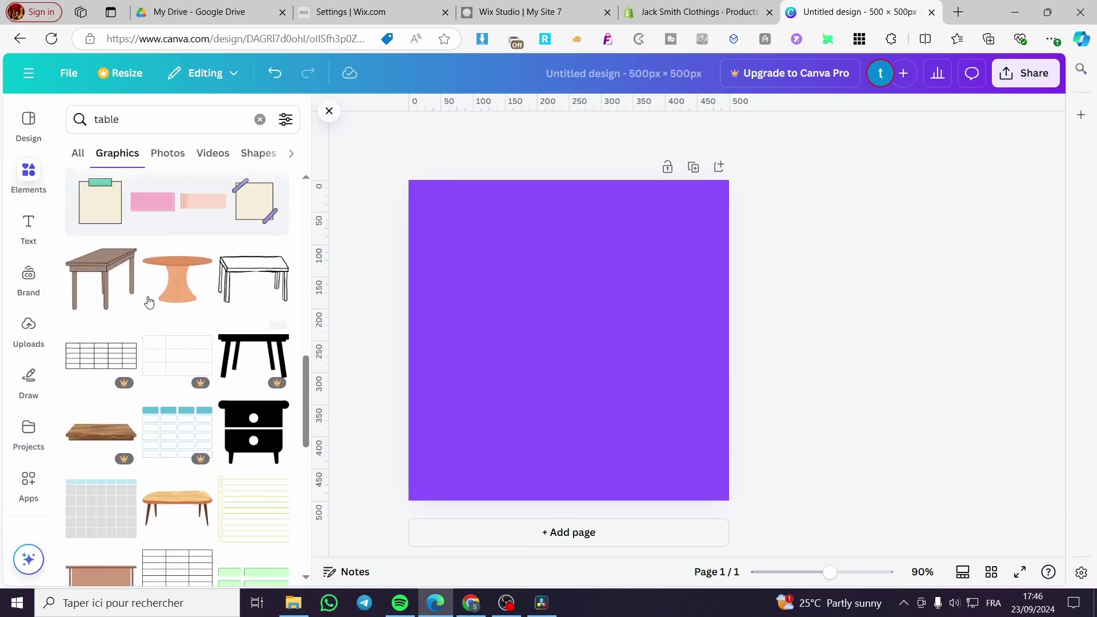
scroll(152, 301, down, 15)
scroll(151, 289, up, 15)
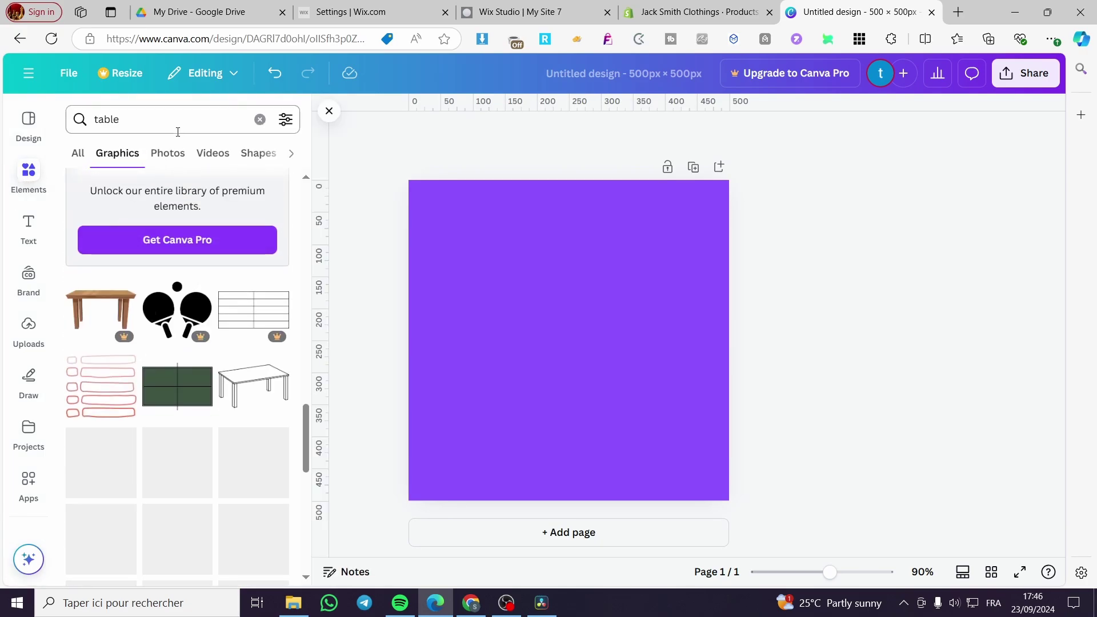
click(259, 119)
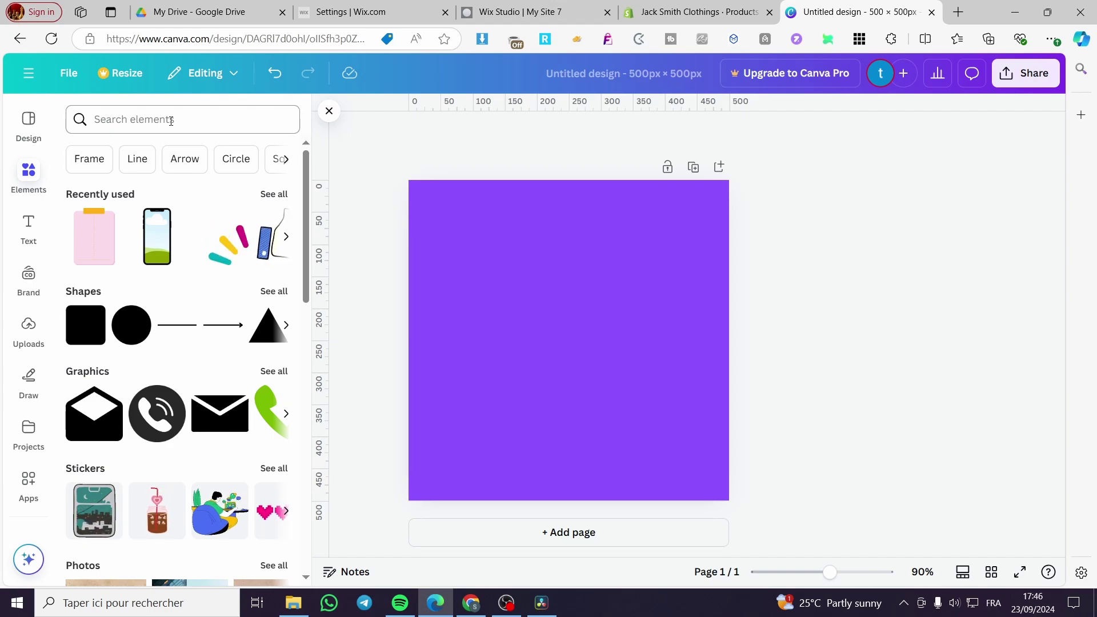
click(171, 121)
text(s)
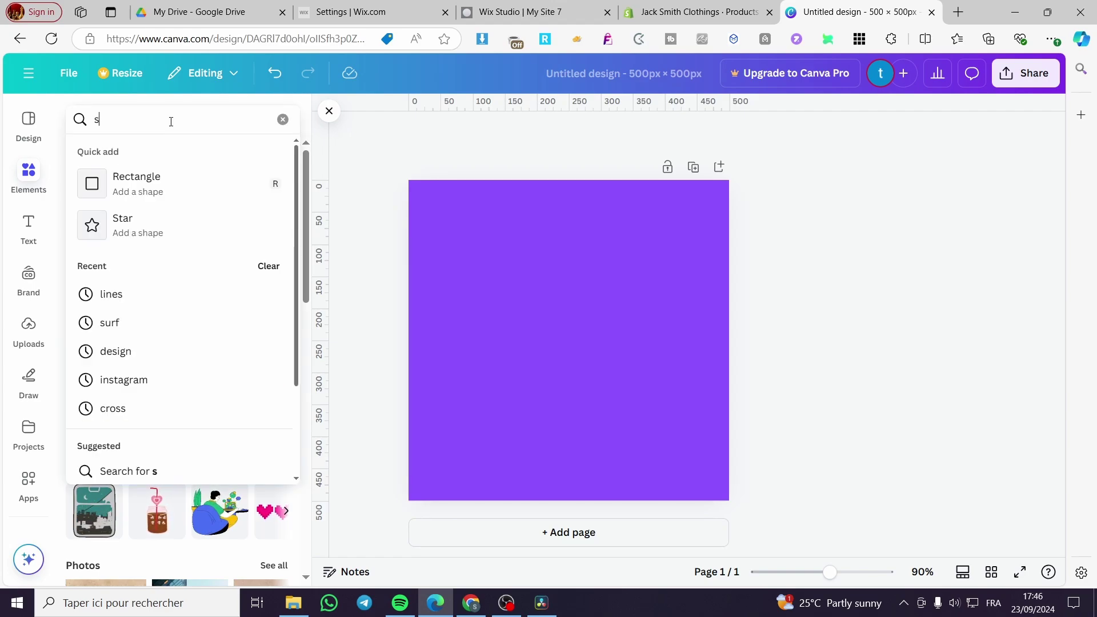
text(hapes)
key(Return)
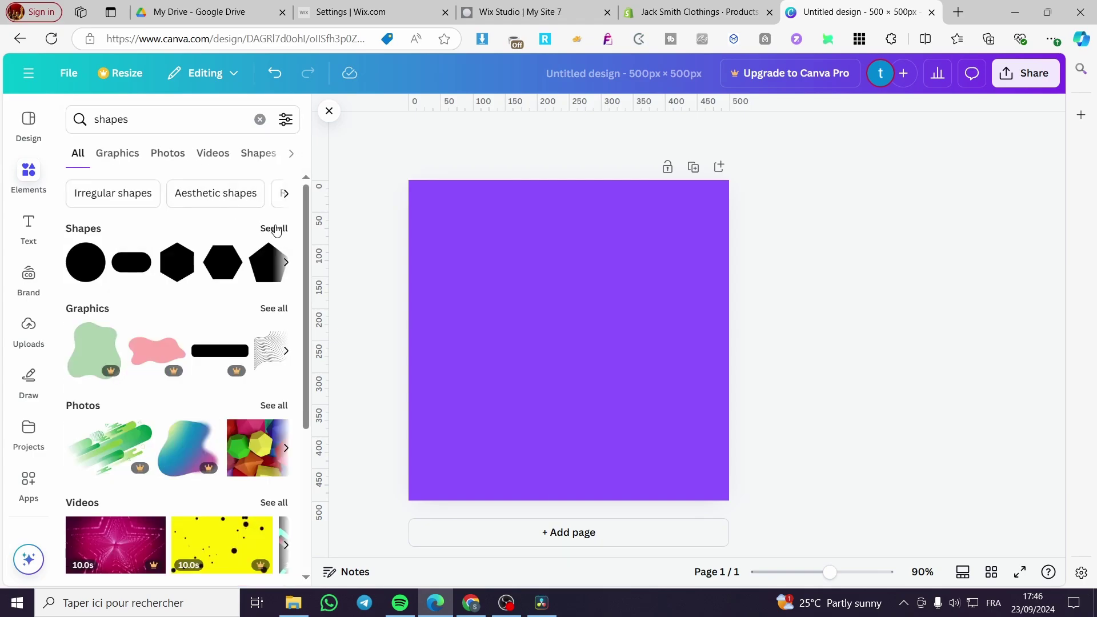
click(274, 228)
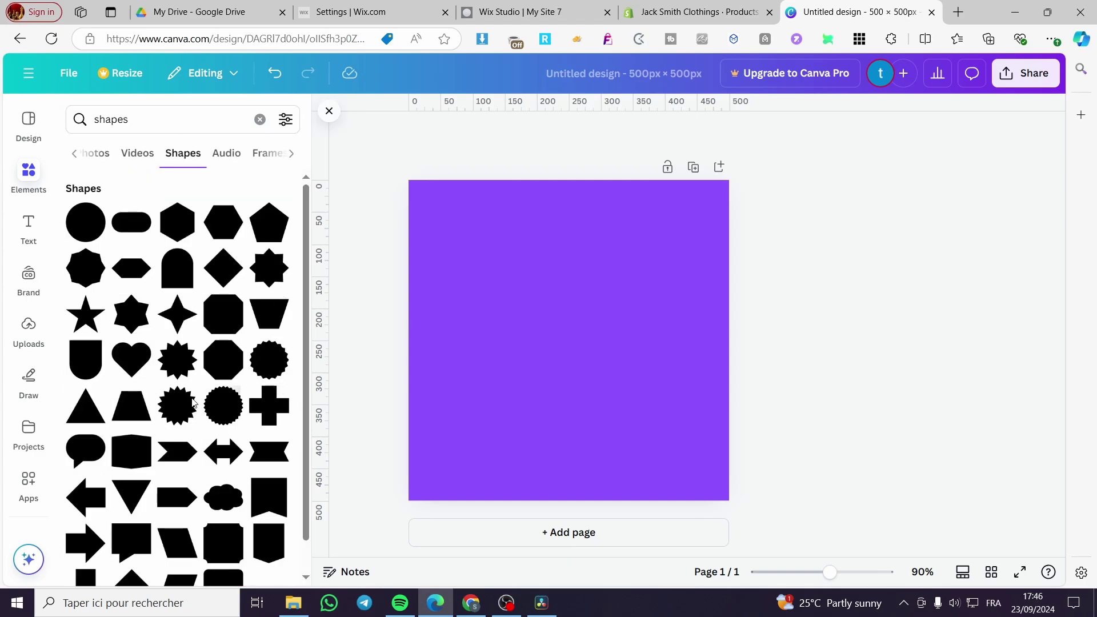
- Add a rounded square and enlarge it to nearly fill the page, centered with a thin purple margin around it
scroll(245, 261, down, 1)
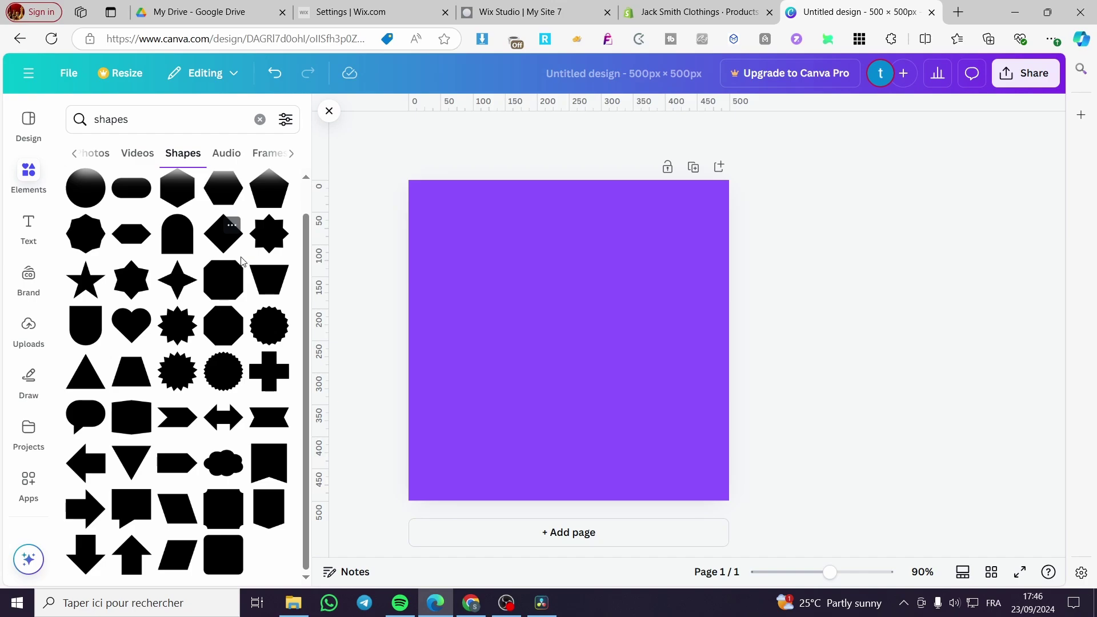
click(224, 557)
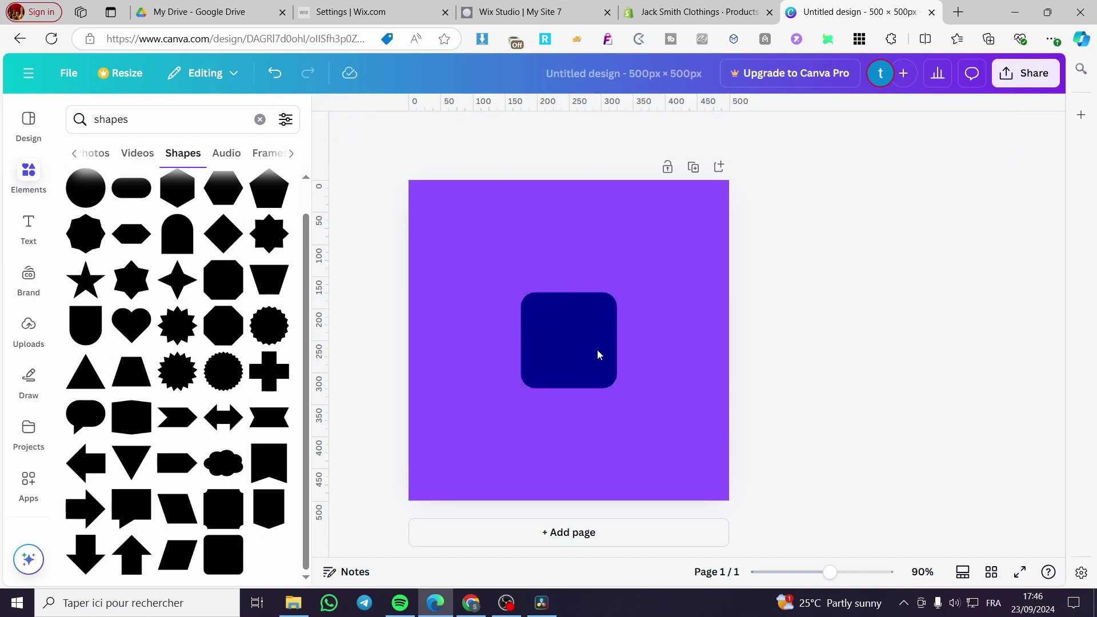
drag(597, 353, 485, 245)
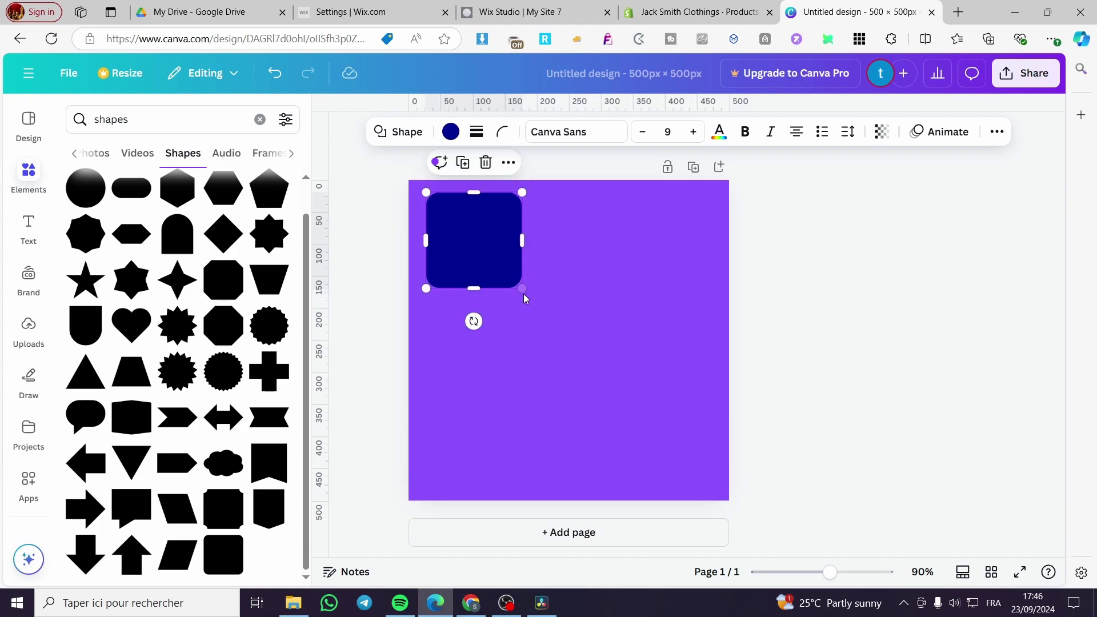
click(519, 291)
click(521, 289)
drag(522, 288, 719, 492)
drag(659, 435, 656, 436)
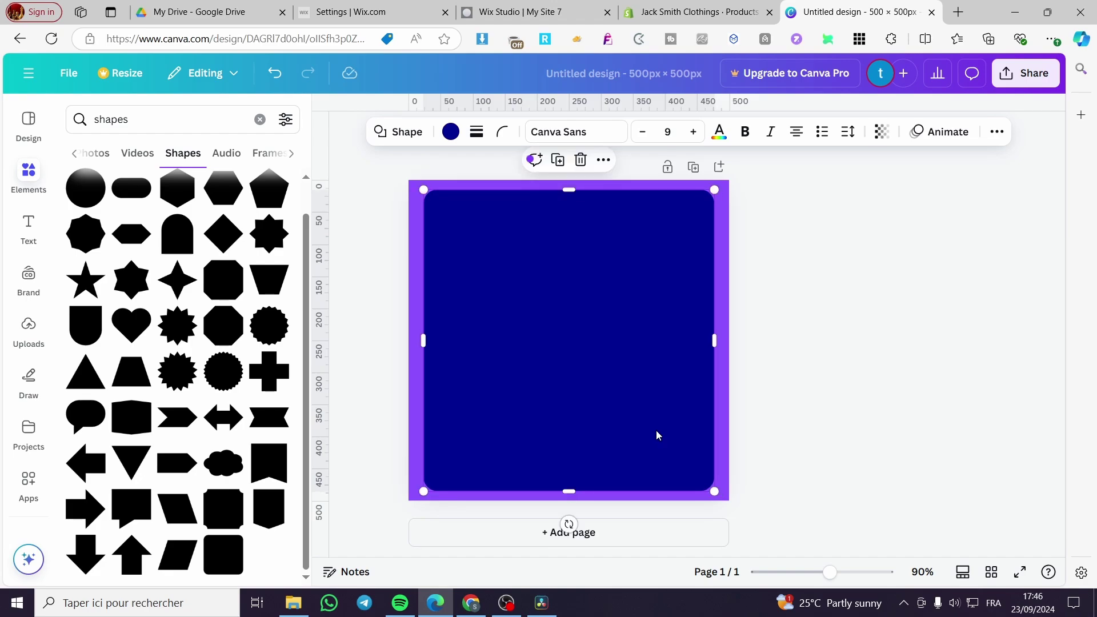
- Try several solid fill colors on the rounded square and settle on light turquoise
click(450, 132)
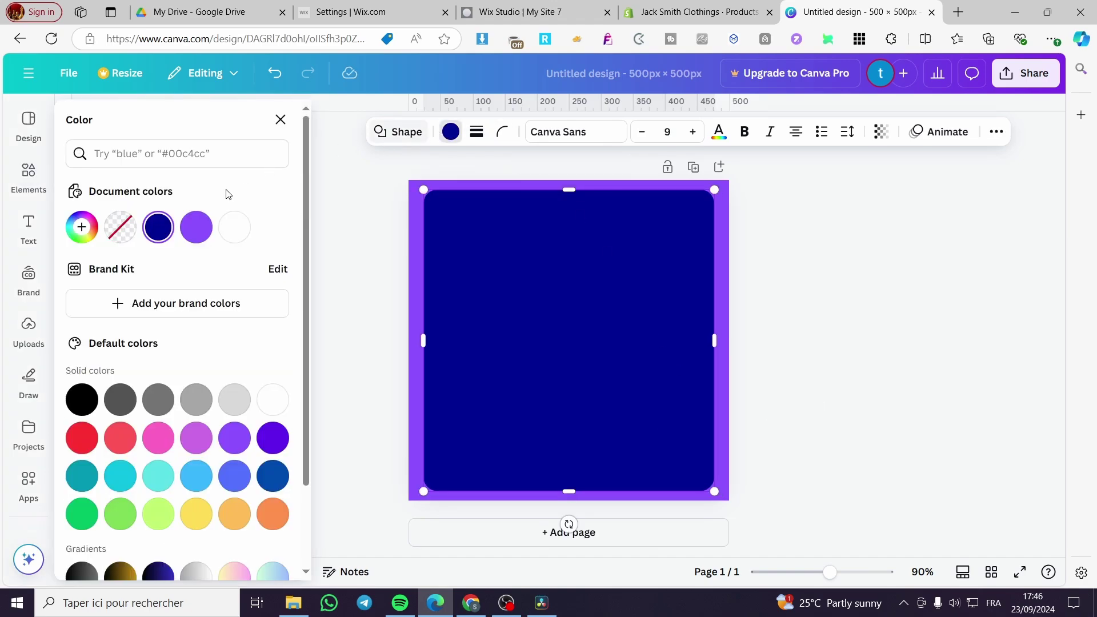
click(244, 404)
click(234, 445)
click(280, 444)
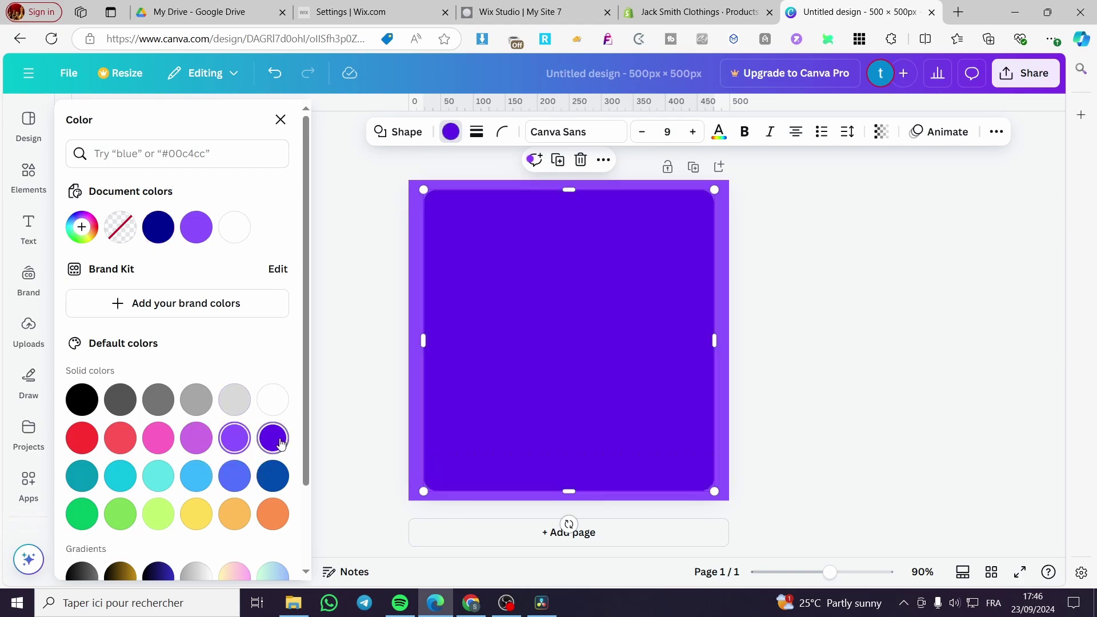
click(272, 477)
click(234, 476)
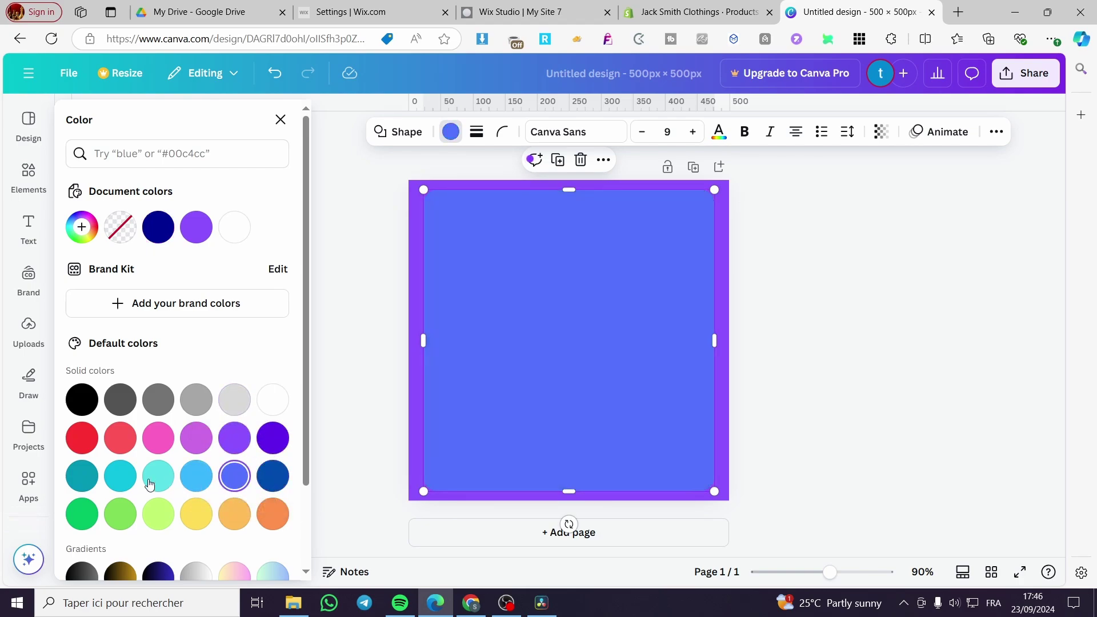
click(153, 479)
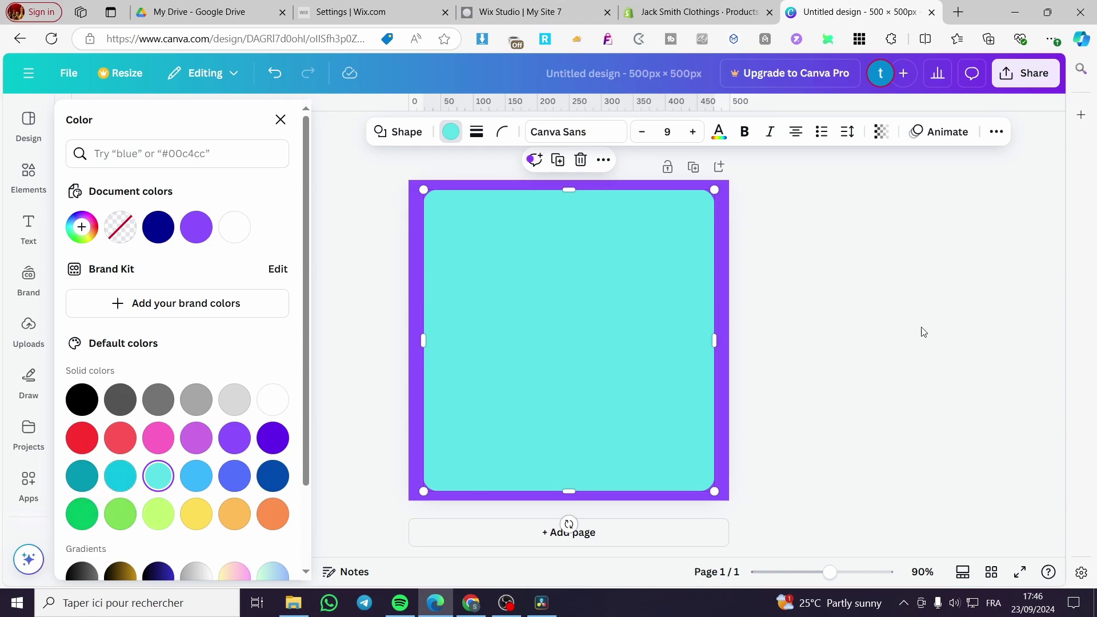
key(Escape)
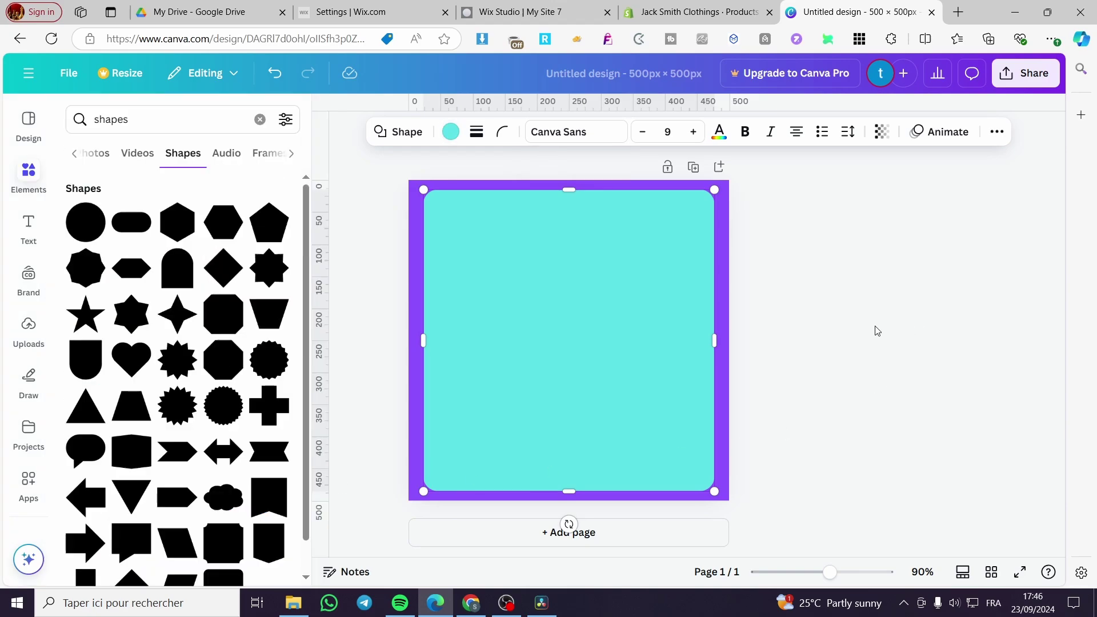
- Clear the "shapes" search and search the design elements for "line"
click(260, 119)
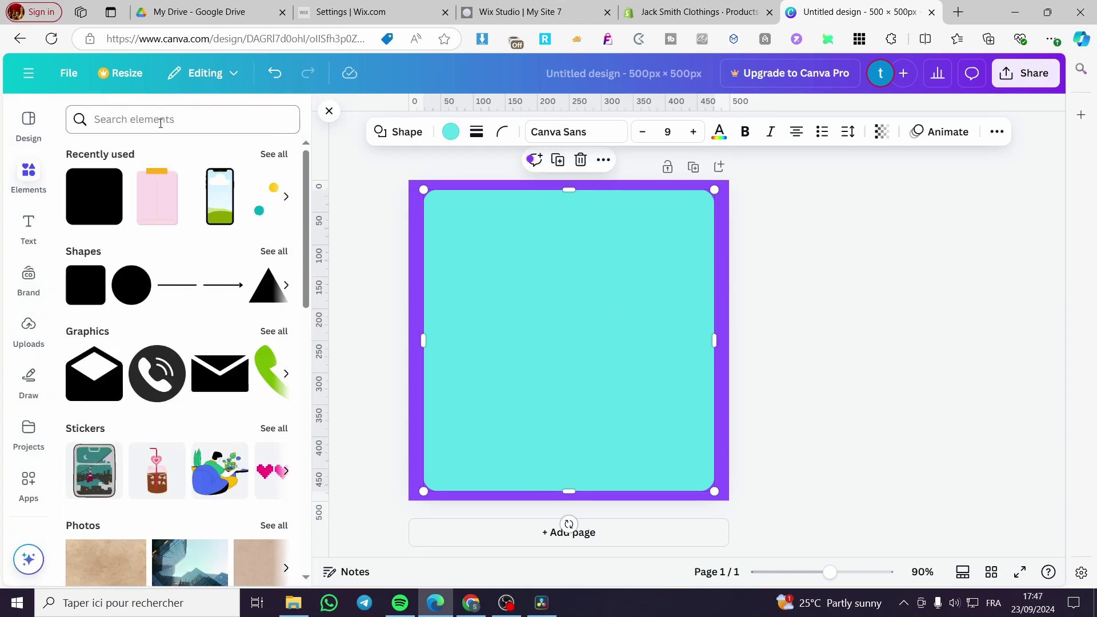
click(161, 122)
text(line)
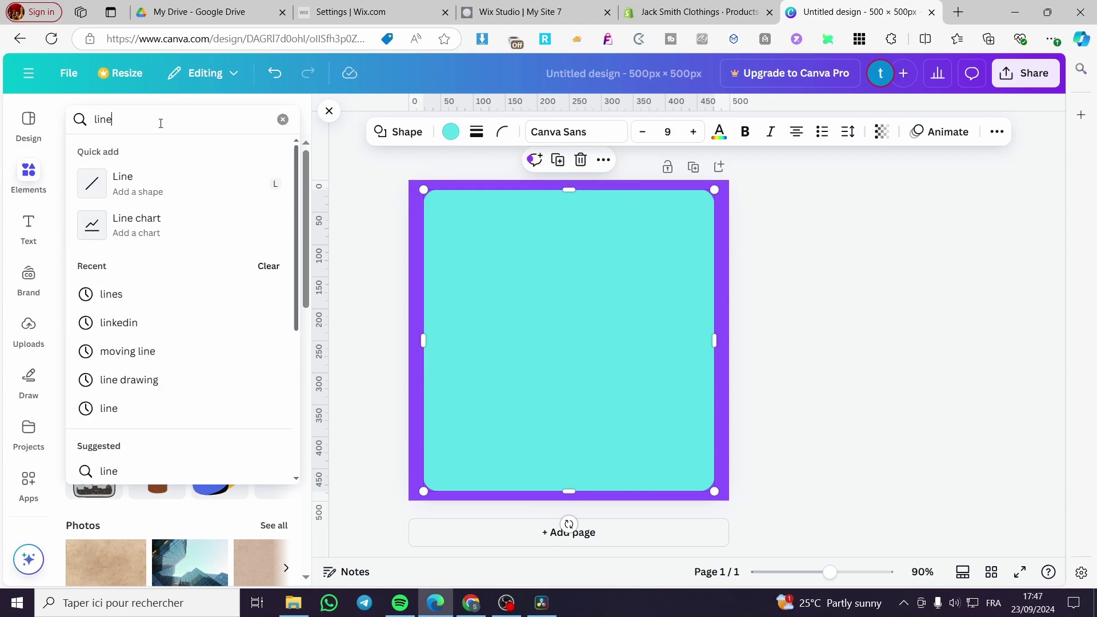
key(Return)
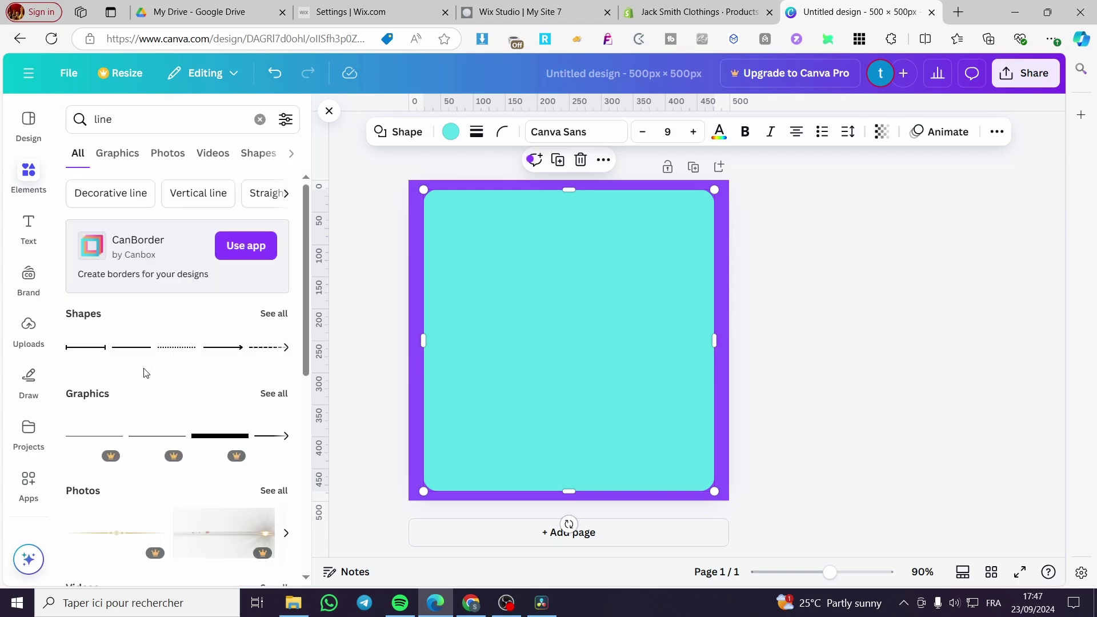
- Add a plain straight line, turn it vertical and extend it down the middle of the turquoise square as a column divider
click(138, 352)
drag(553, 369, 658, 357)
drag(600, 323, 605, 222)
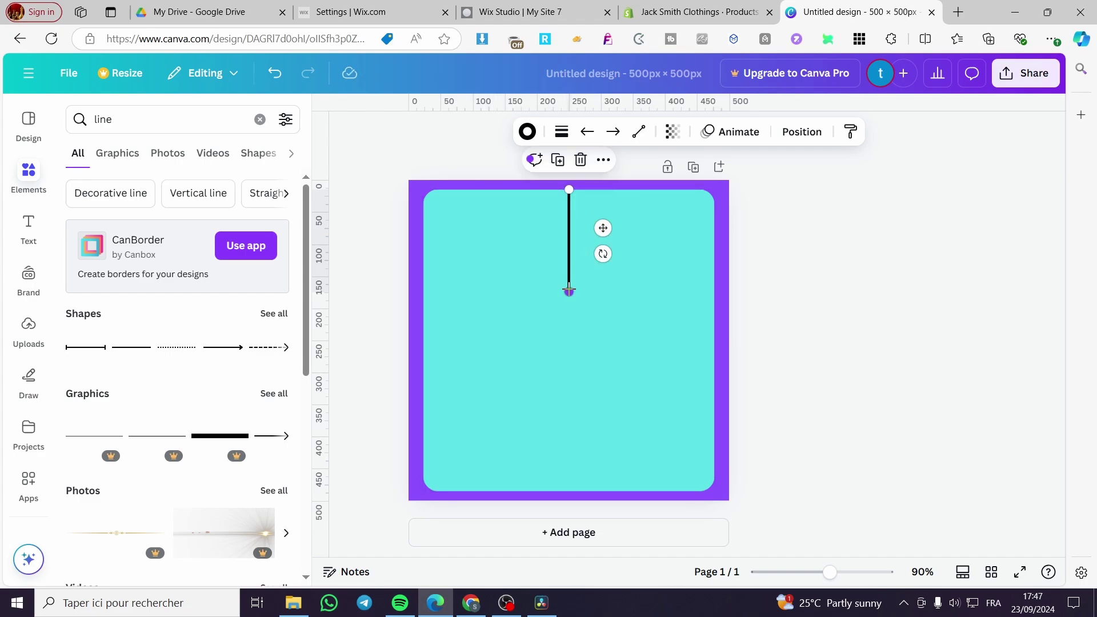
drag(569, 290, 562, 480)
click(843, 425)
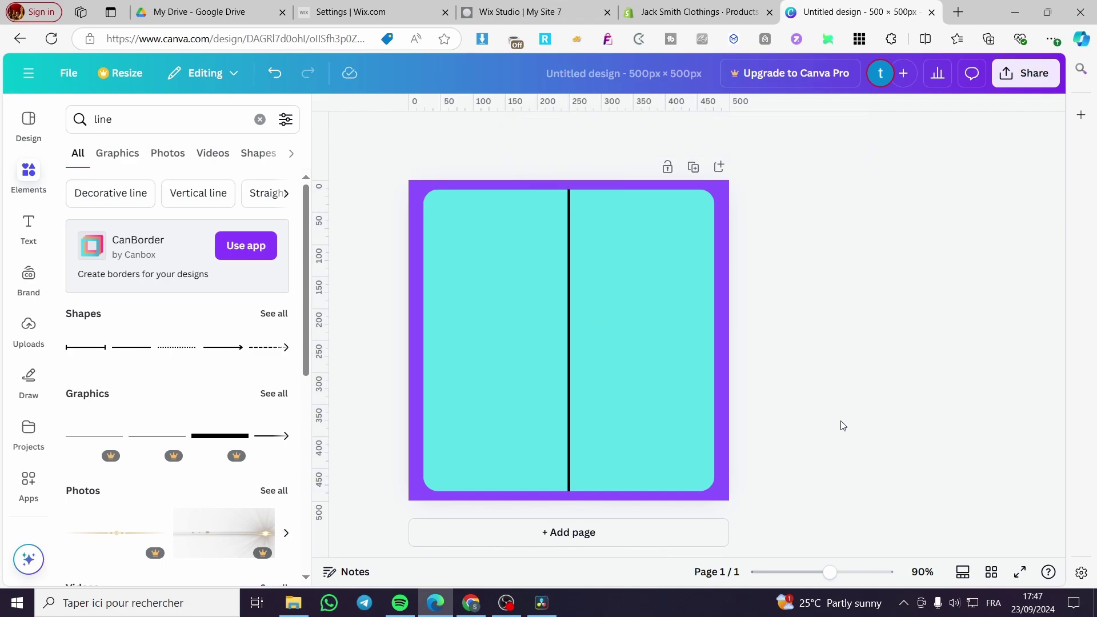
- Shorten the vertical divider at both ends so it stops inside the square's upper and lower edges
click(570, 210)
drag(570, 193, 569, 198)
drag(569, 490, 567, 463)
click(842, 384)
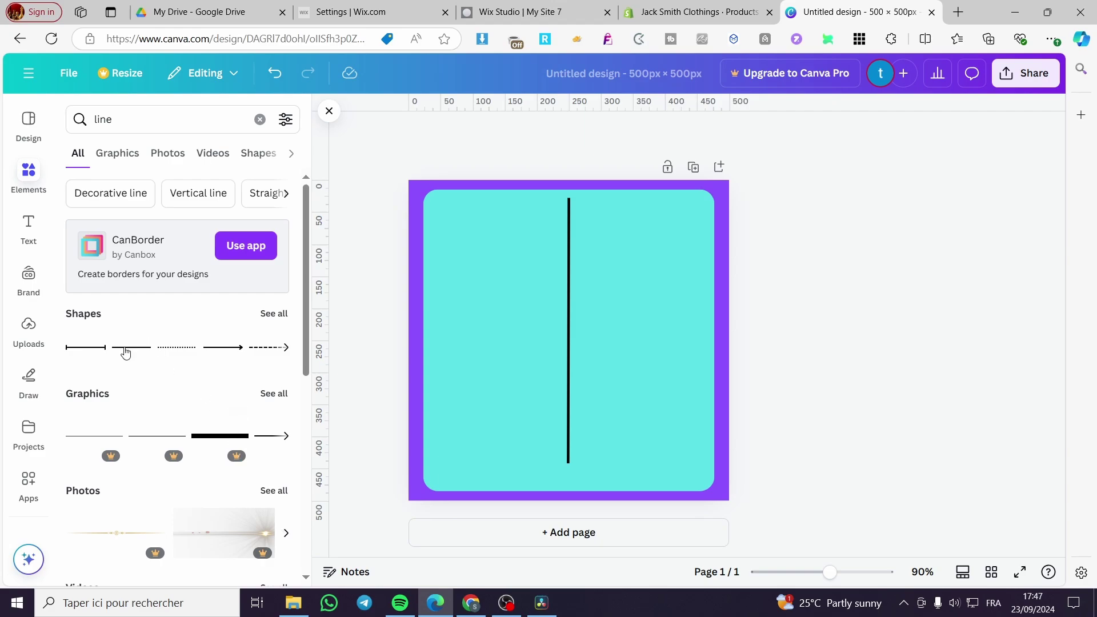
- Add two short horizontal lines near the top of the turquoise square, one on each side of the vertical divider
click(126, 349)
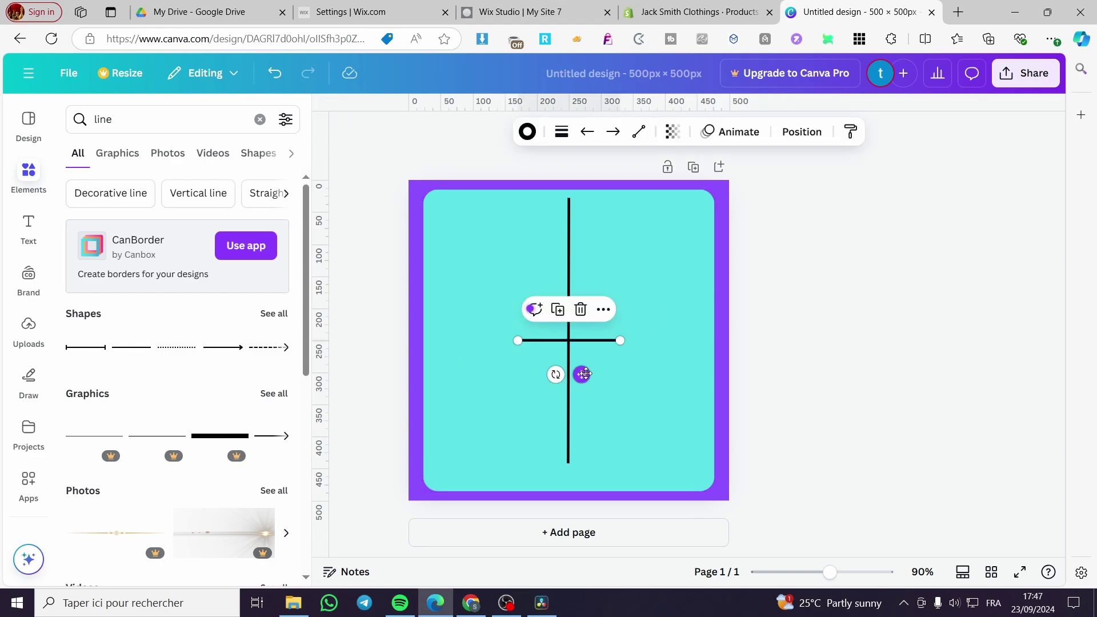
drag(585, 371, 658, 263)
click(830, 288)
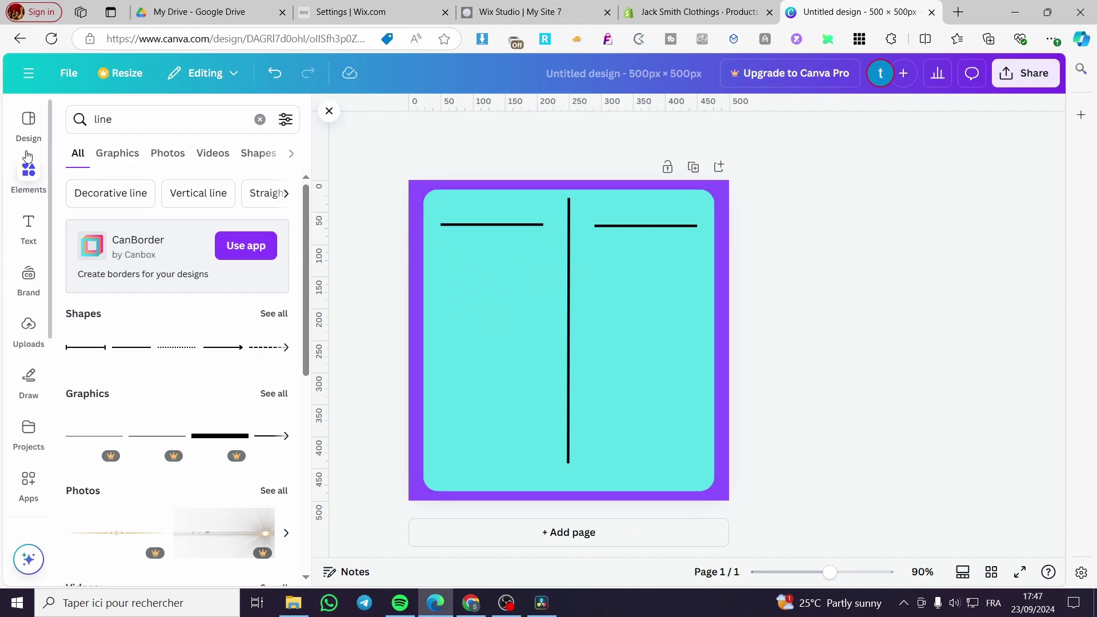
- Add a heading to the page with the text "Normal Fan"
click(29, 224)
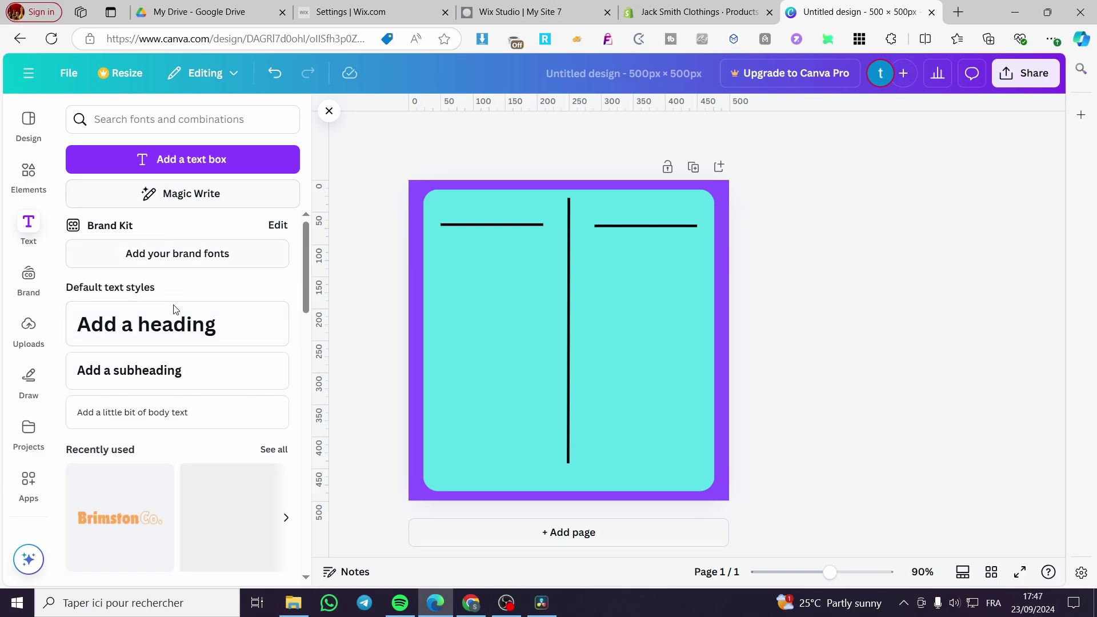
click(185, 336)
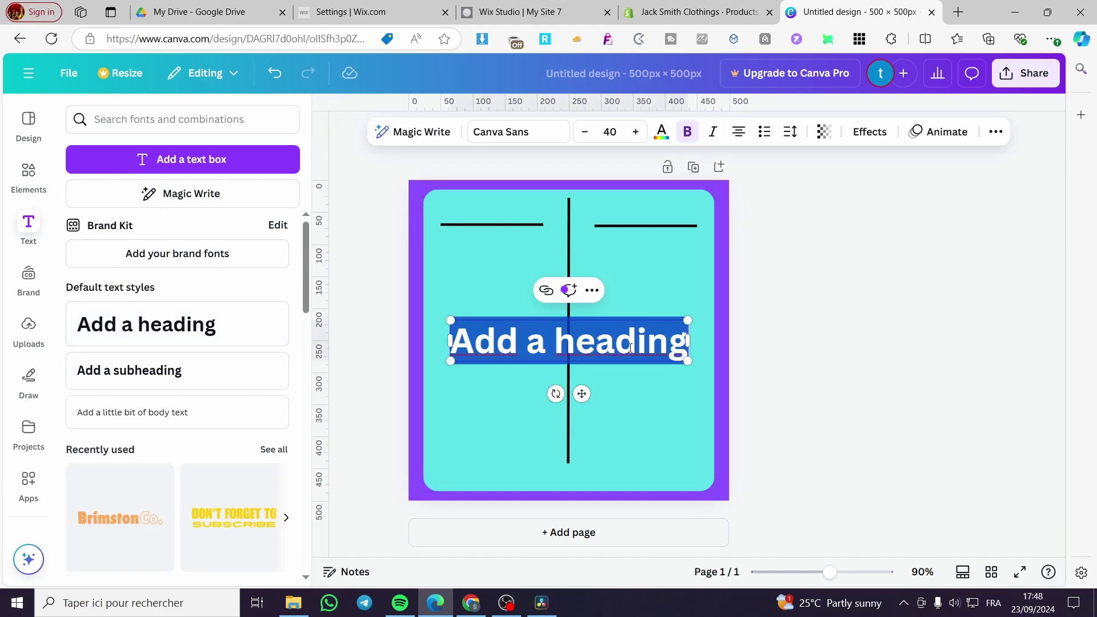
text(Normal)
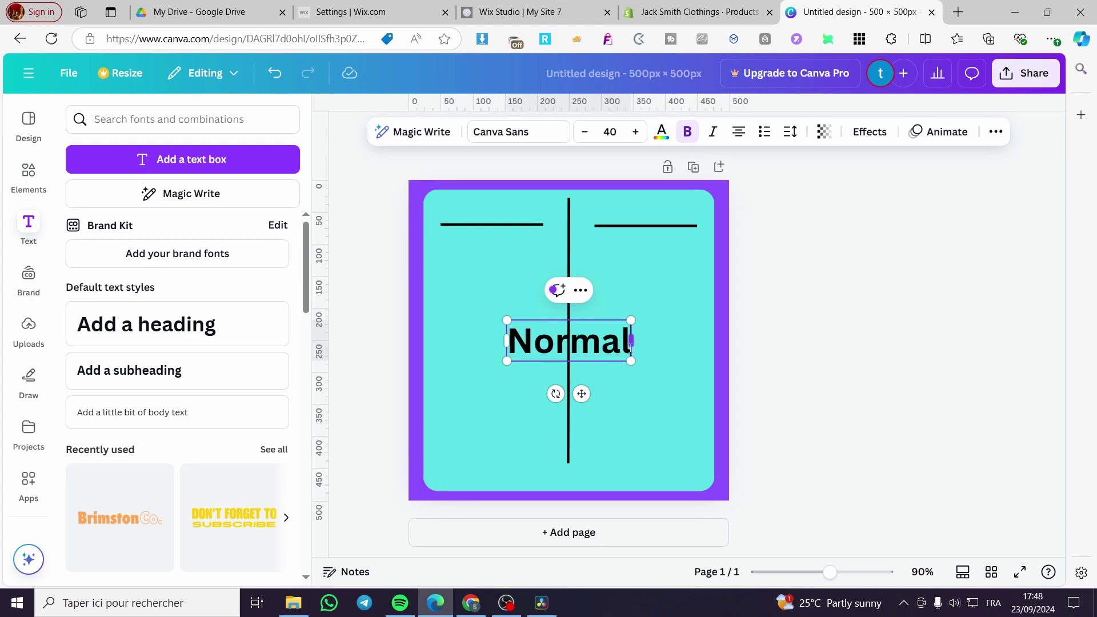
text( Fan)
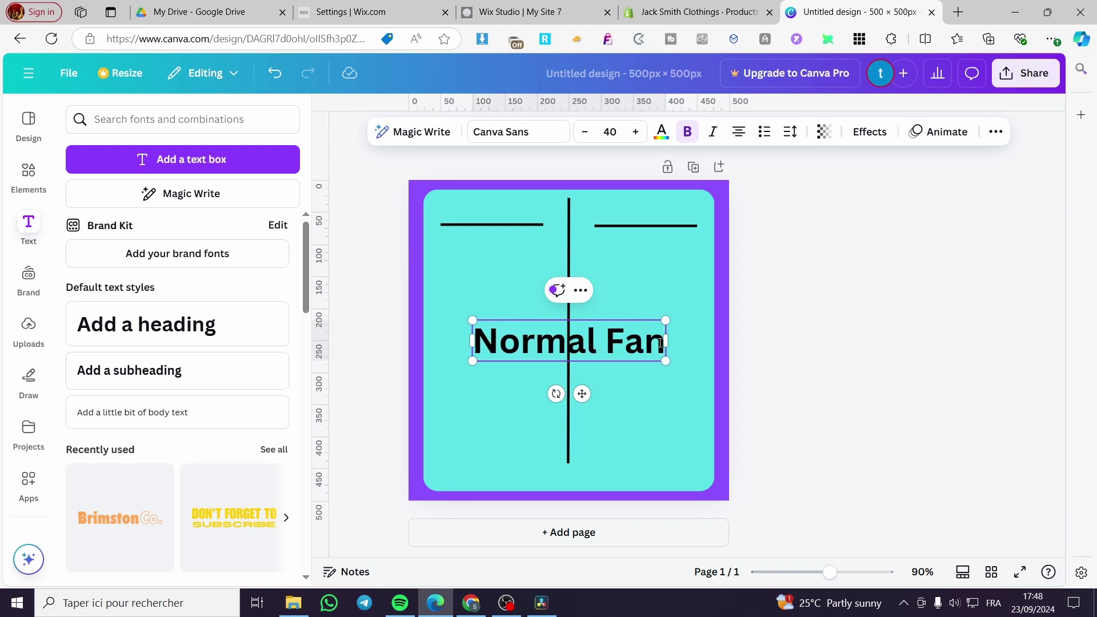
- Shrink the "Normal Fan" heading to size 13 above the first column's line and copy it above the second line as "Our Fan"
drag(666, 360, 658, 252)
click(480, 176)
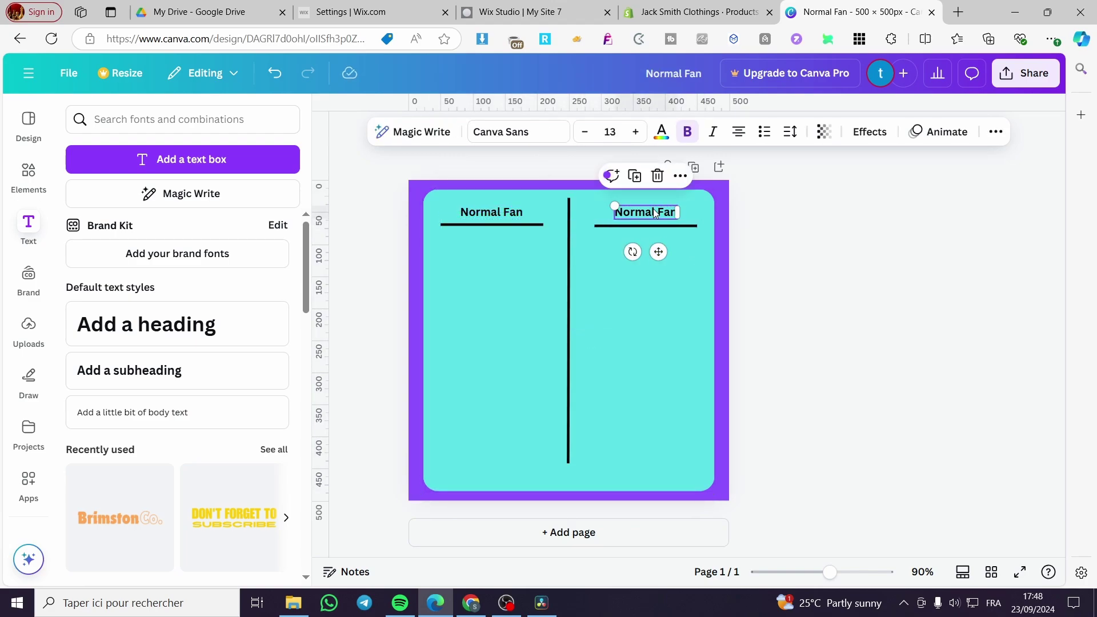
double_click(654, 212)
text(C)
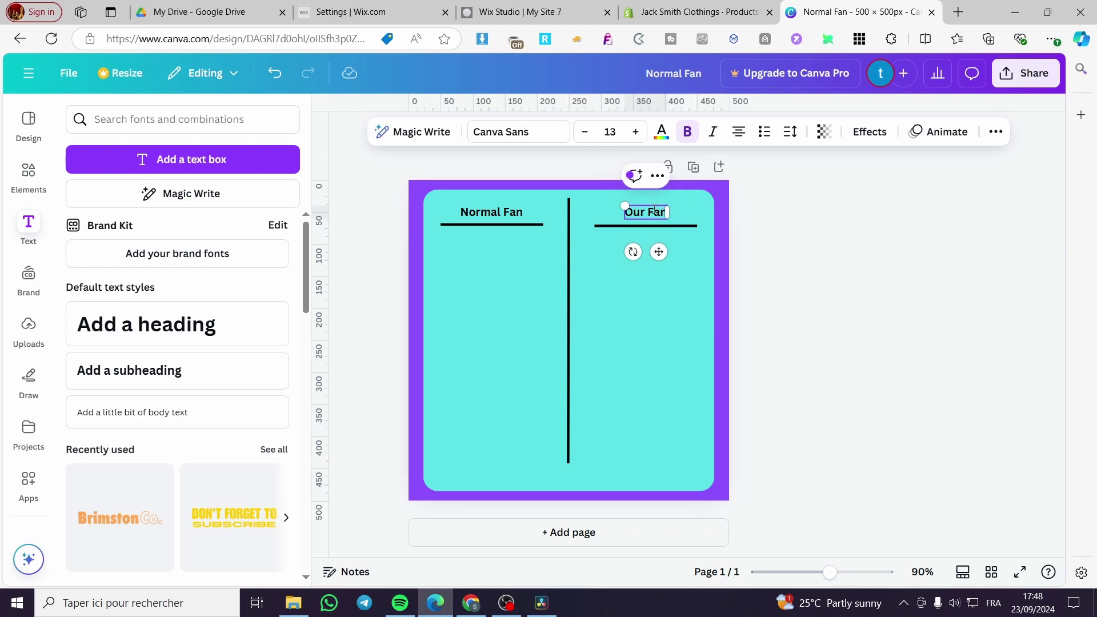
click(735, 284)
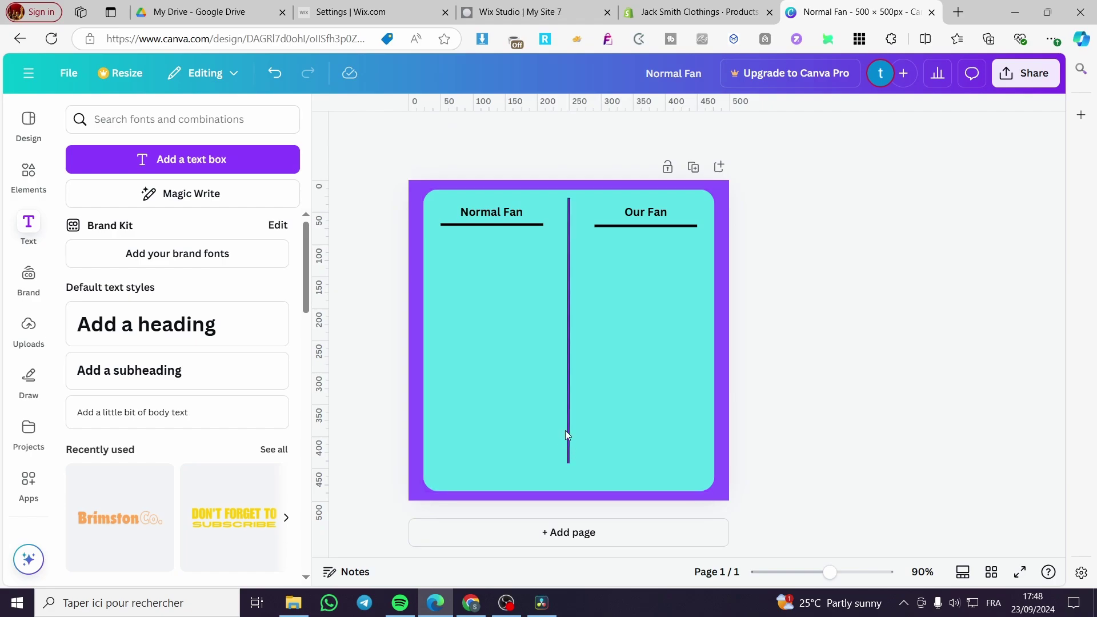
- Move the vertical divider slightly down so its upper end lines up with the column headings
drag(565, 431, 569, 435)
click(844, 382)
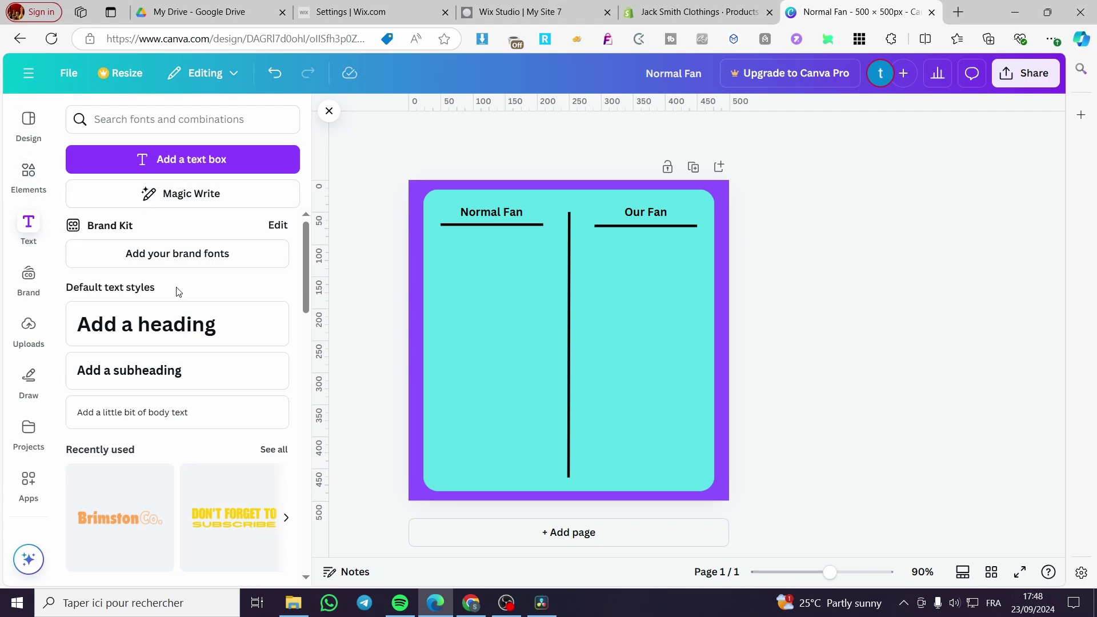
- Add a "5 speeds" heading, shrink it to size 10.3 and place a copy under each column title
click(178, 335)
text(5)
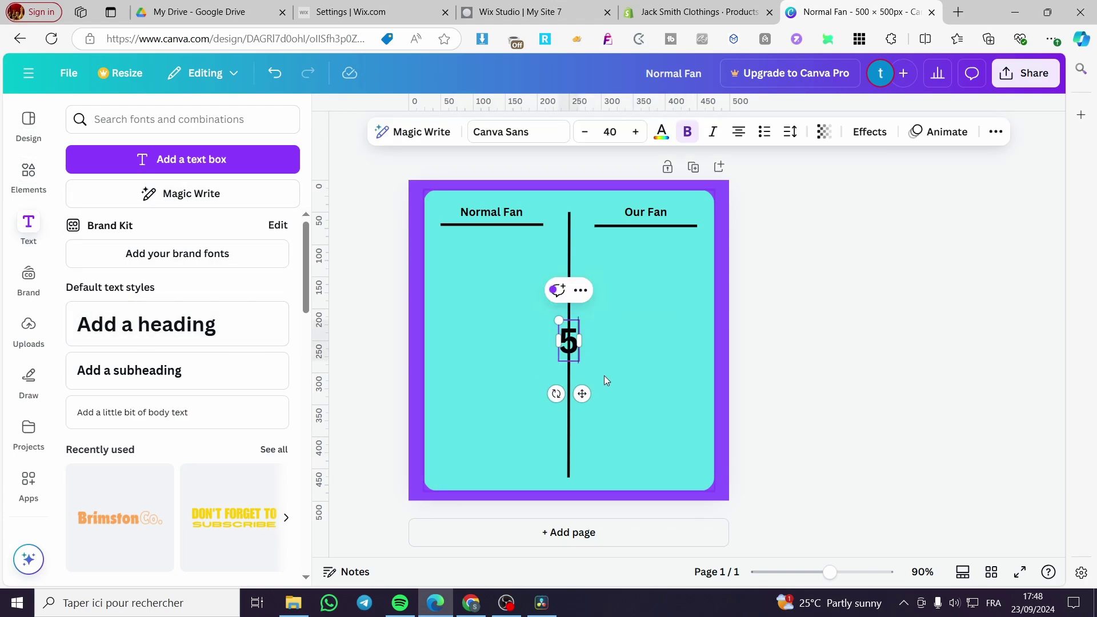
text( speeds)
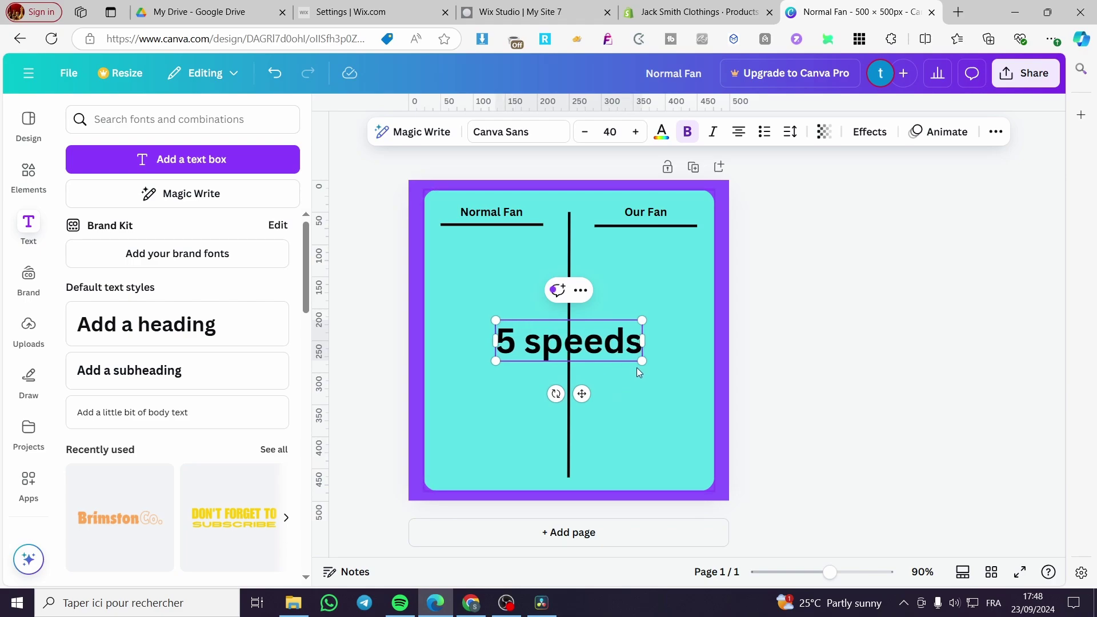
drag(642, 360, 507, 288)
click(642, 226)
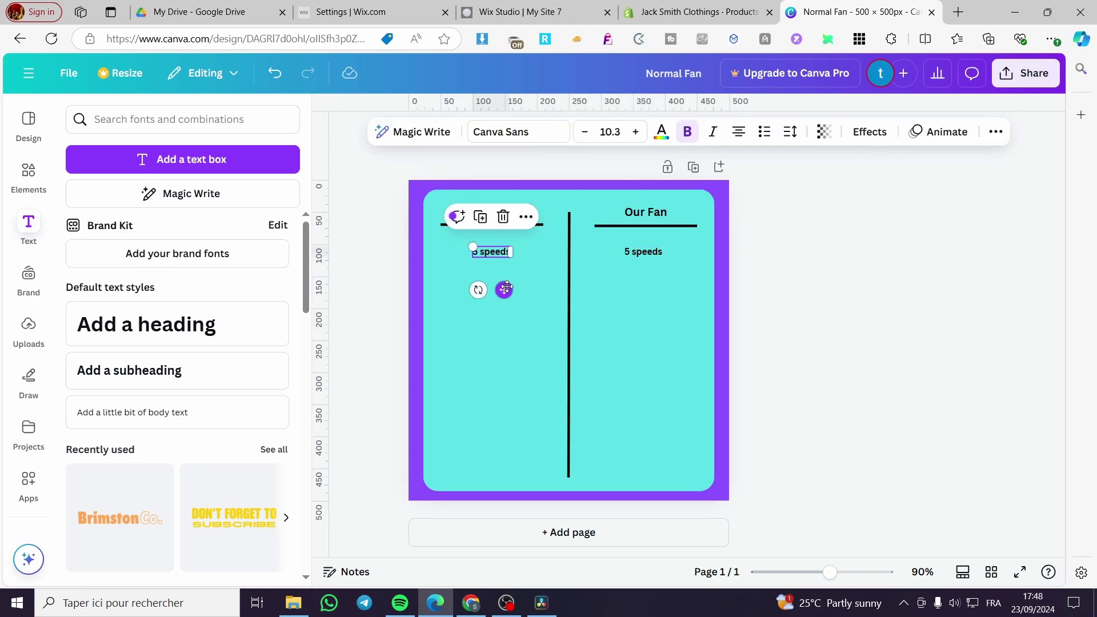
- Change the speed text in the Normal Fan column to "3 speeds"
double_click(476, 251)
click(488, 253)
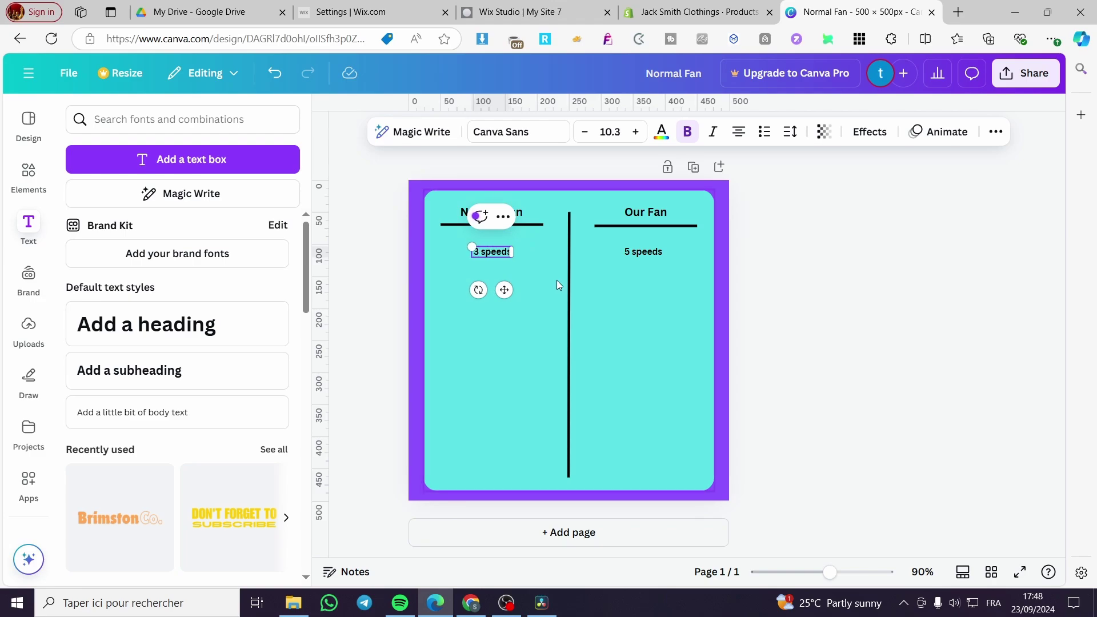
click(842, 394)
- Duplicate the "3 speeds" text, place the copy directly below it and change its wording to "Plastic made"
click(509, 255)
click(508, 254)
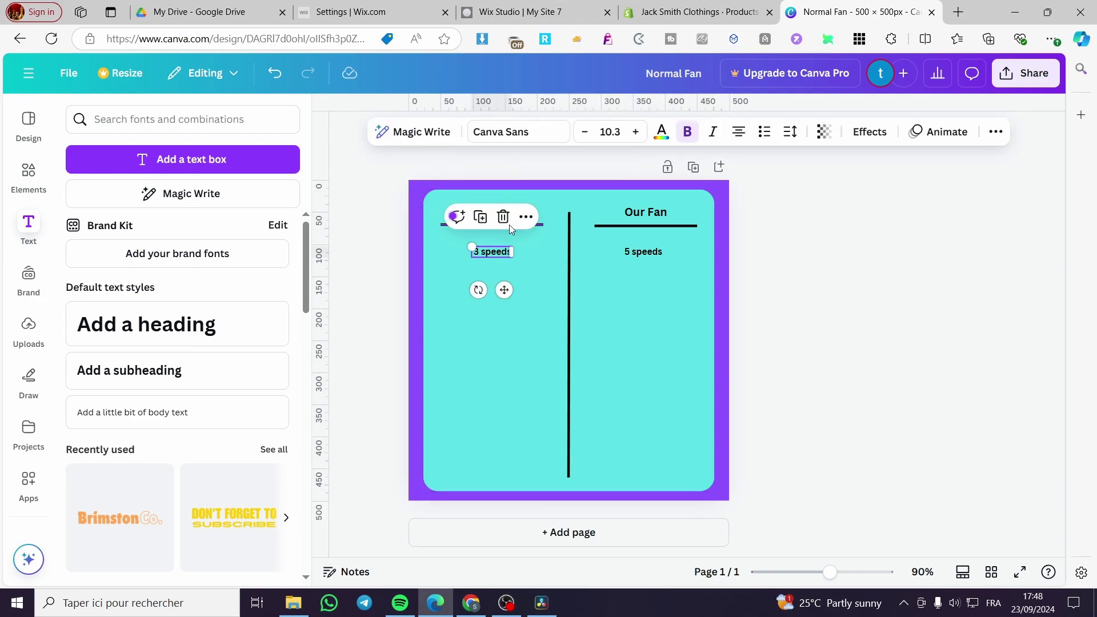
key(ctrl+d)
drag(508, 318, 506, 320)
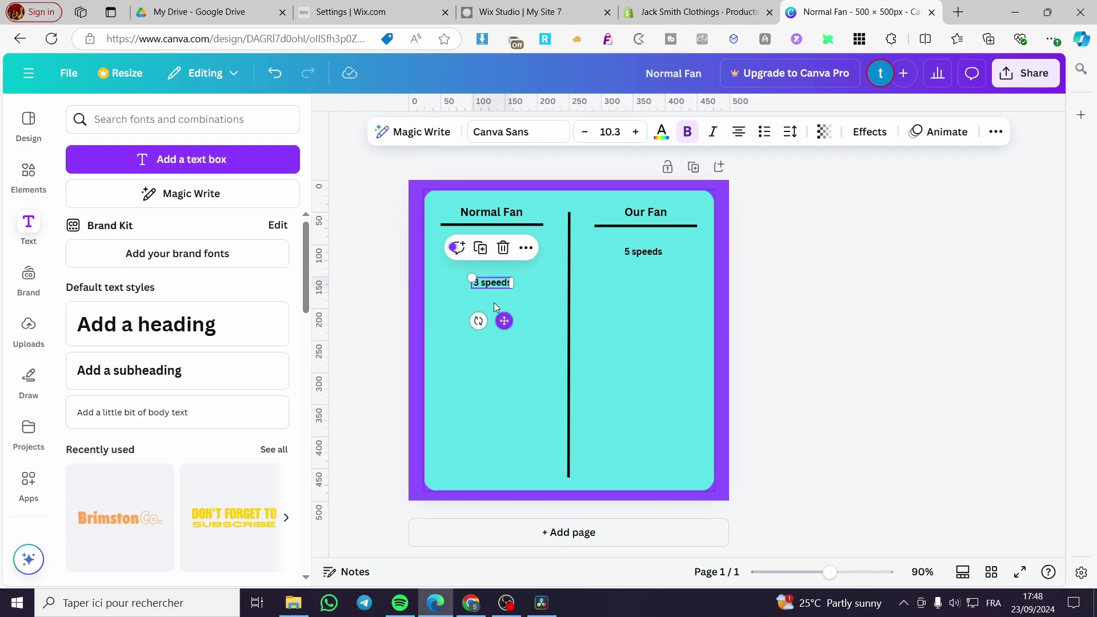
double_click(484, 283)
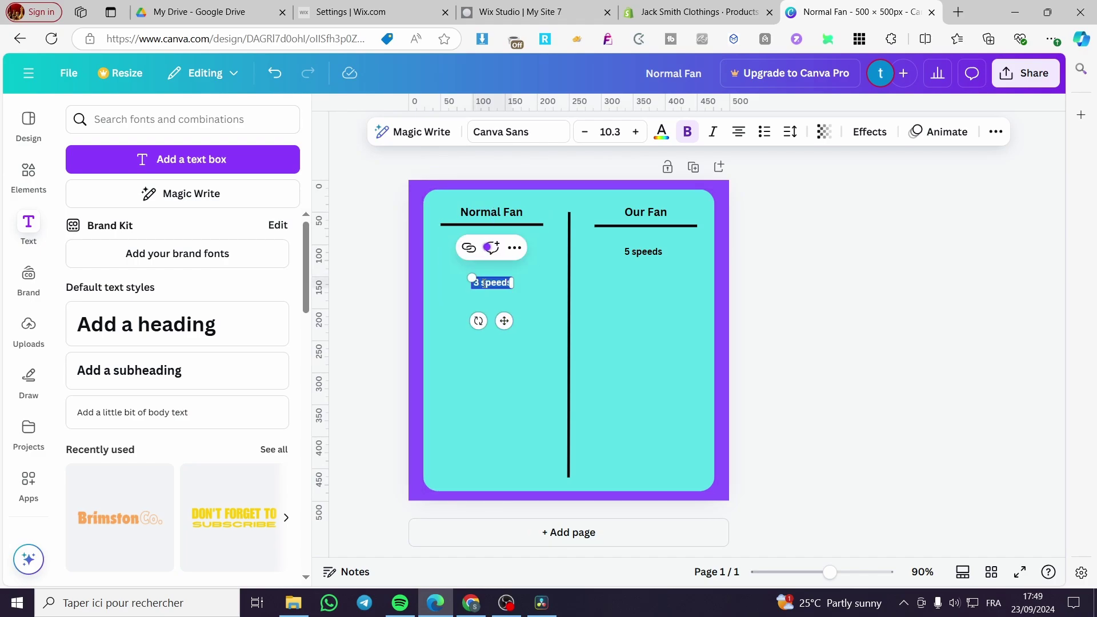
key(BackSpace)
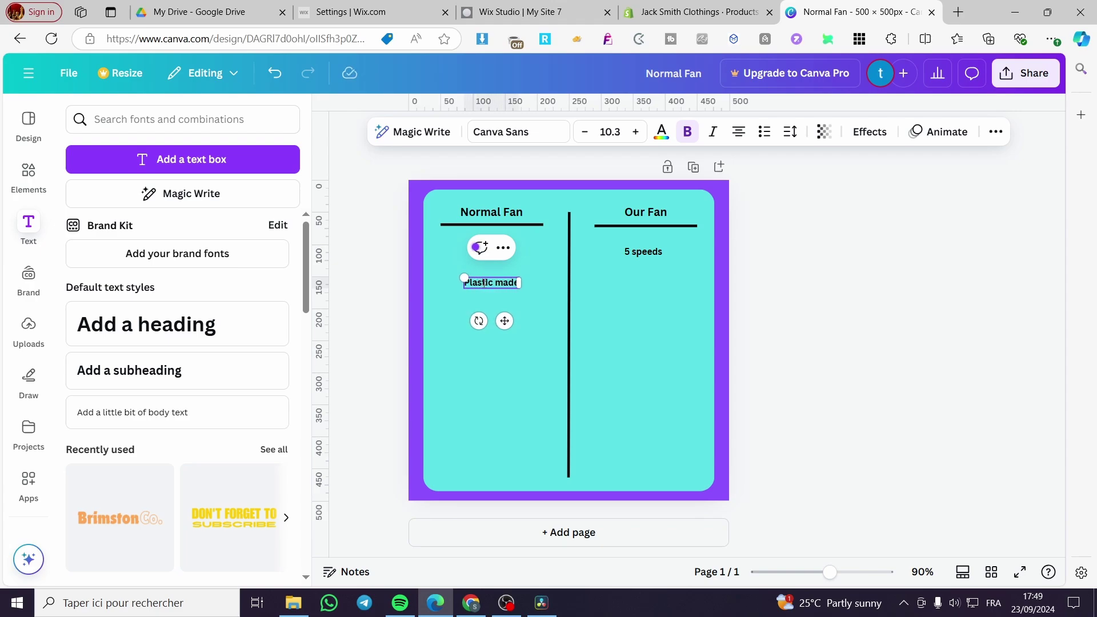
click(568, 498)
- Duplicate "Plastic made" into the Our Fan column under "5 speeds" and change the copy to "Carbon made"
click(491, 282)
click(478, 251)
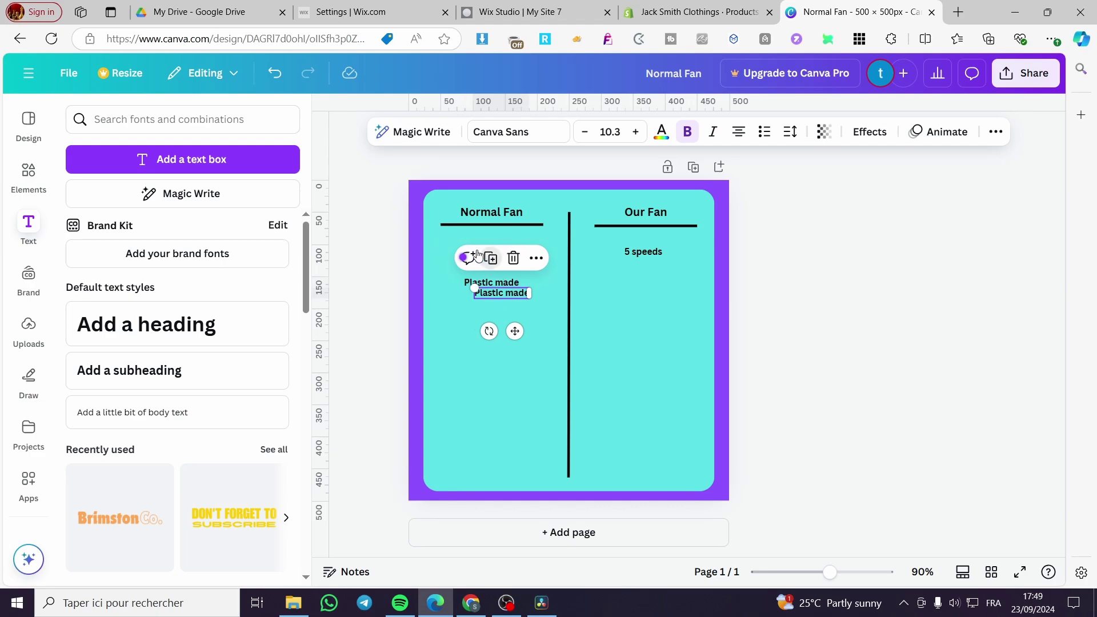
drag(515, 330, 657, 323)
click(640, 284)
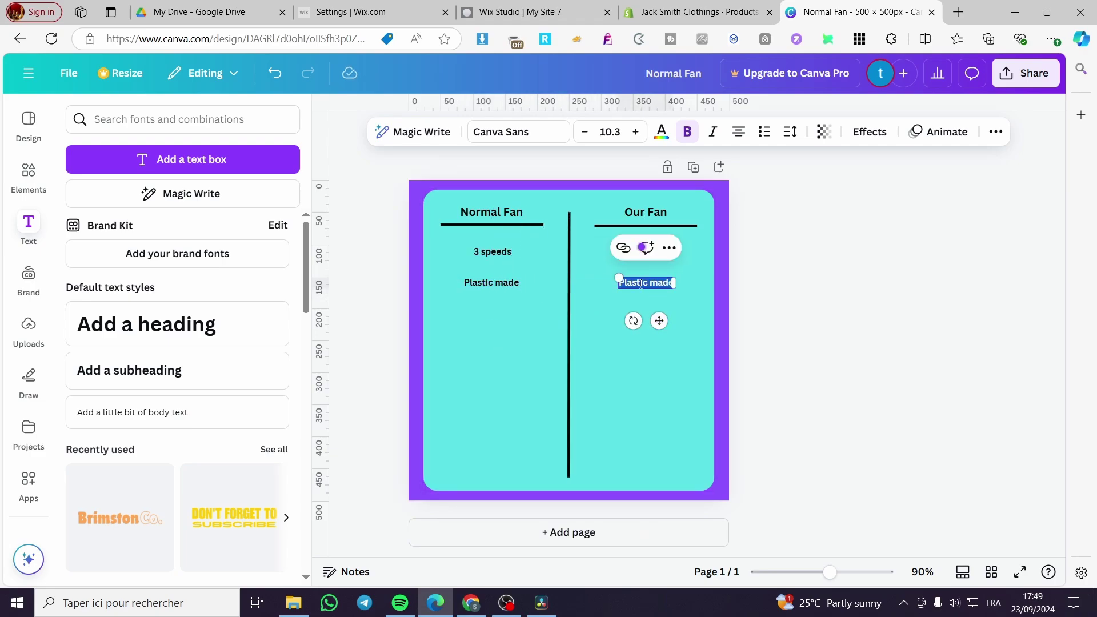
click(647, 283)
text(Ca)
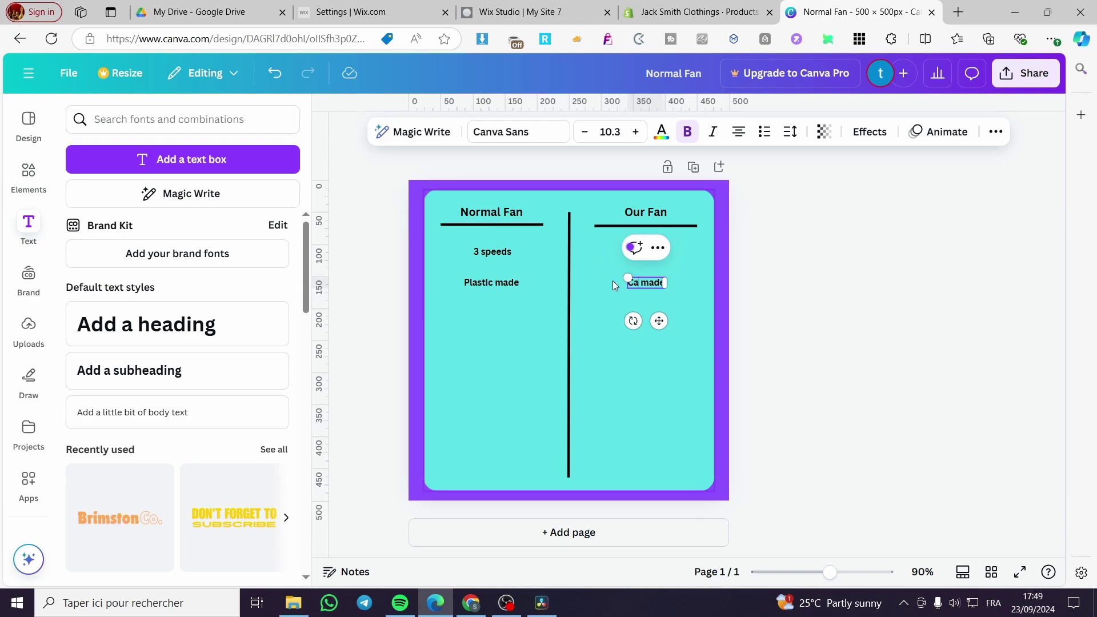
text(rbon)
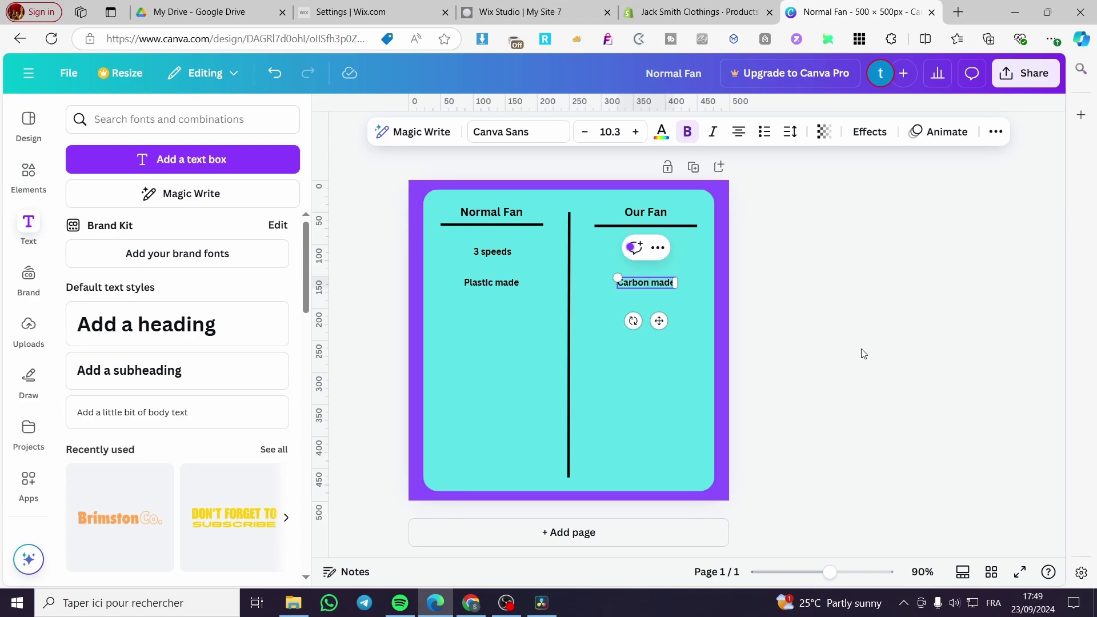
click(863, 353)
click(645, 282)
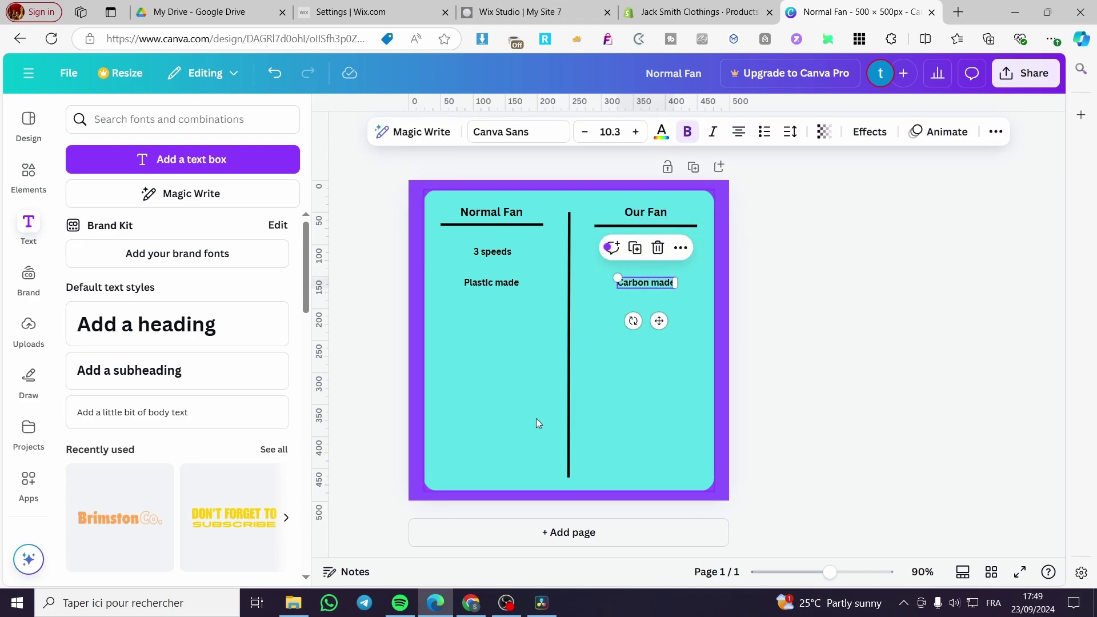
click(818, 322)
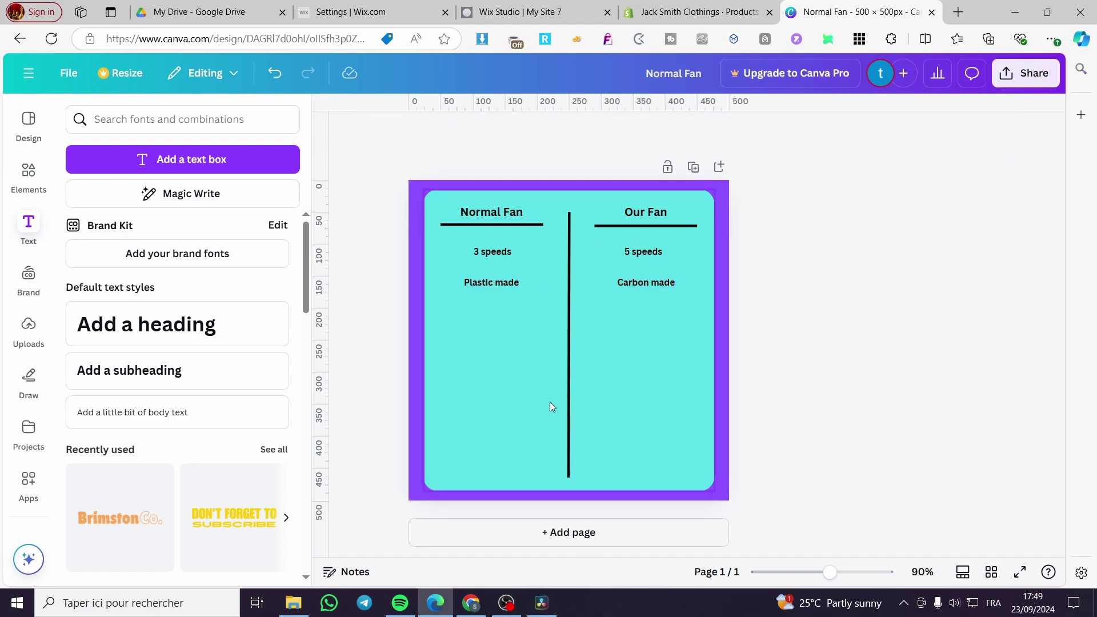
- Add the blue plastic bottle photo from the "plastic" photo results, shrink it to icon size and place it beside "Plastic made"
click(28, 172)
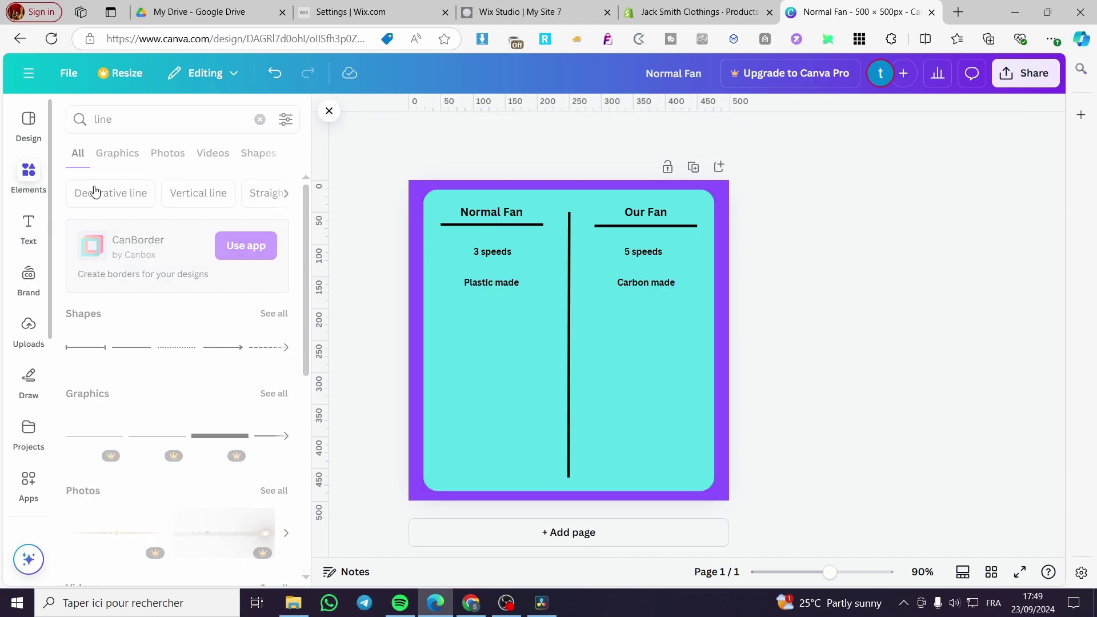
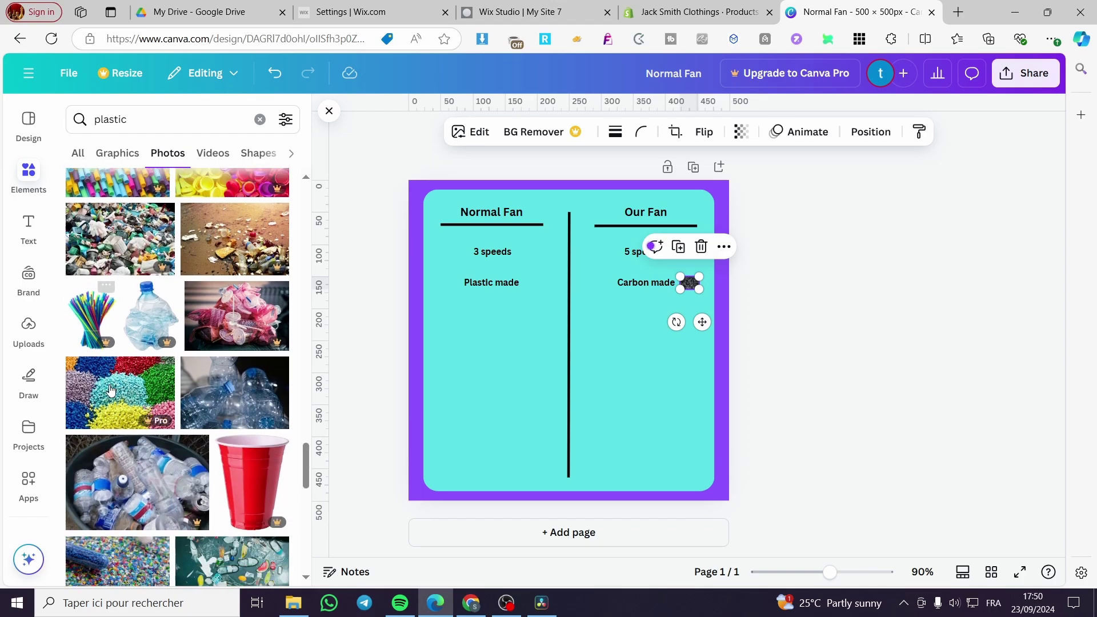
scroll(238, 445, down, 6)
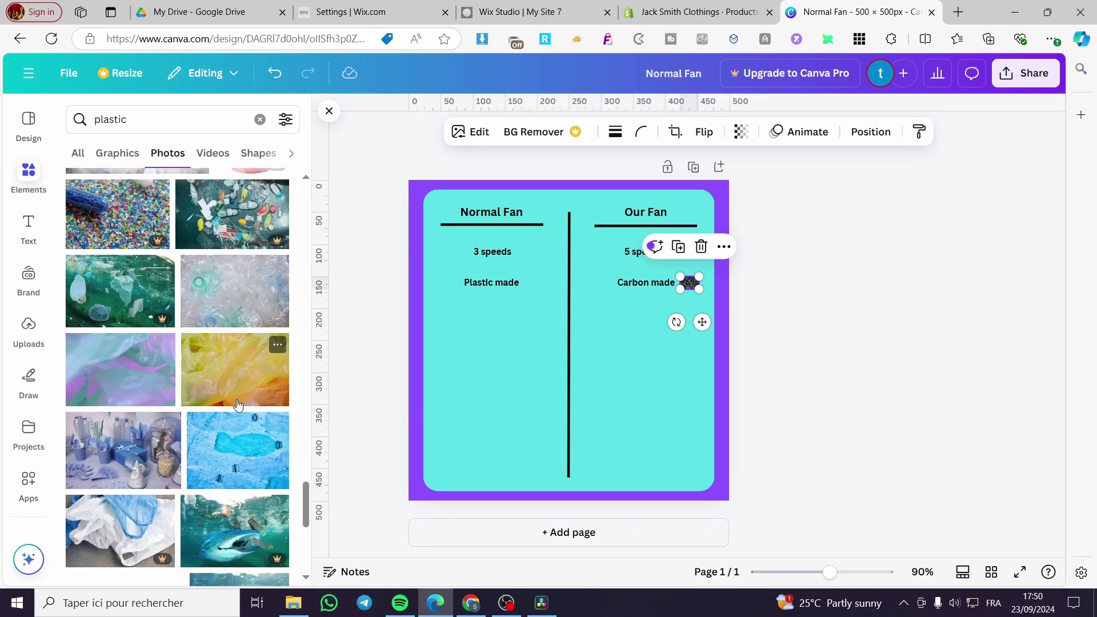
click(238, 439)
drag(606, 463, 606, 406)
drag(698, 406, 688, 283)
drag(698, 322, 538, 320)
click(794, 350)
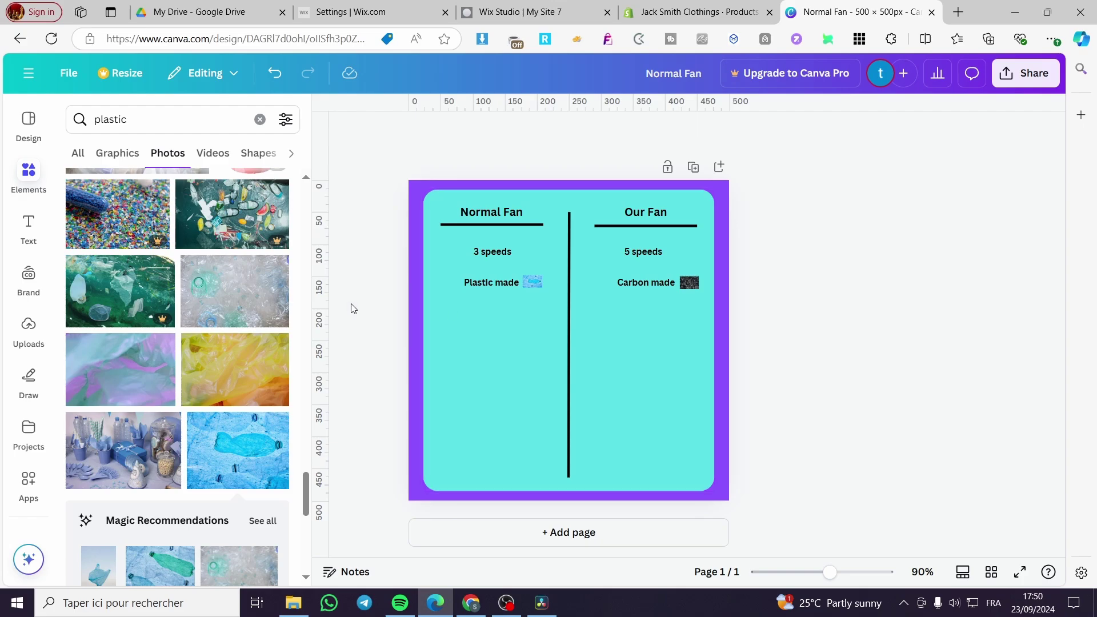
- Add a "No battery" heading, shrink it to size 8.9 and place it below "Plastic made" in the Normal Fan column
click(27, 231)
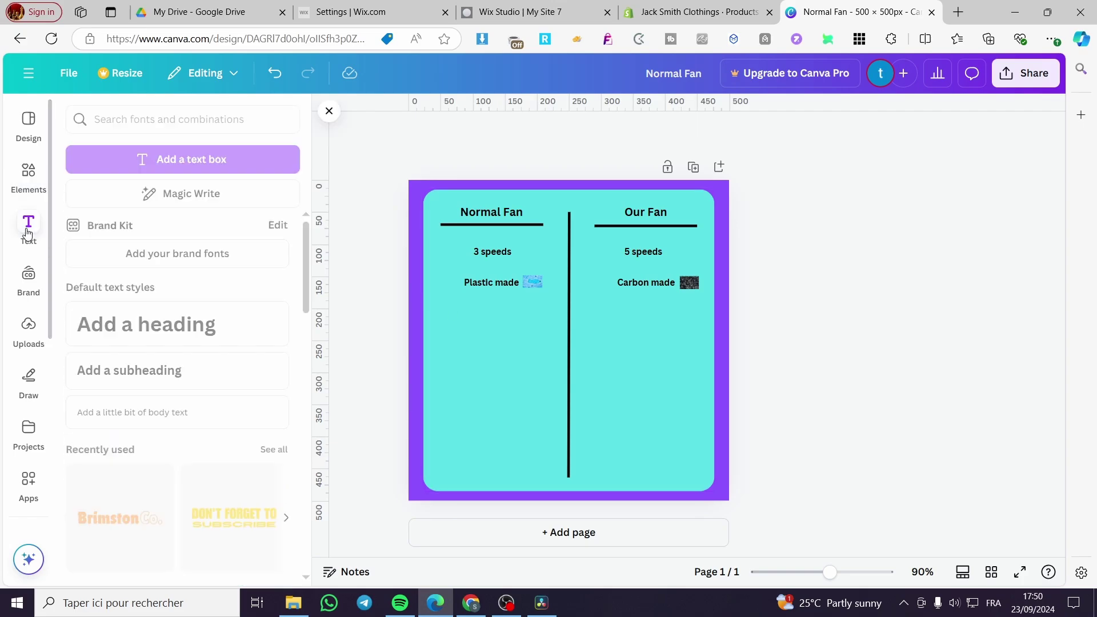
click(172, 323)
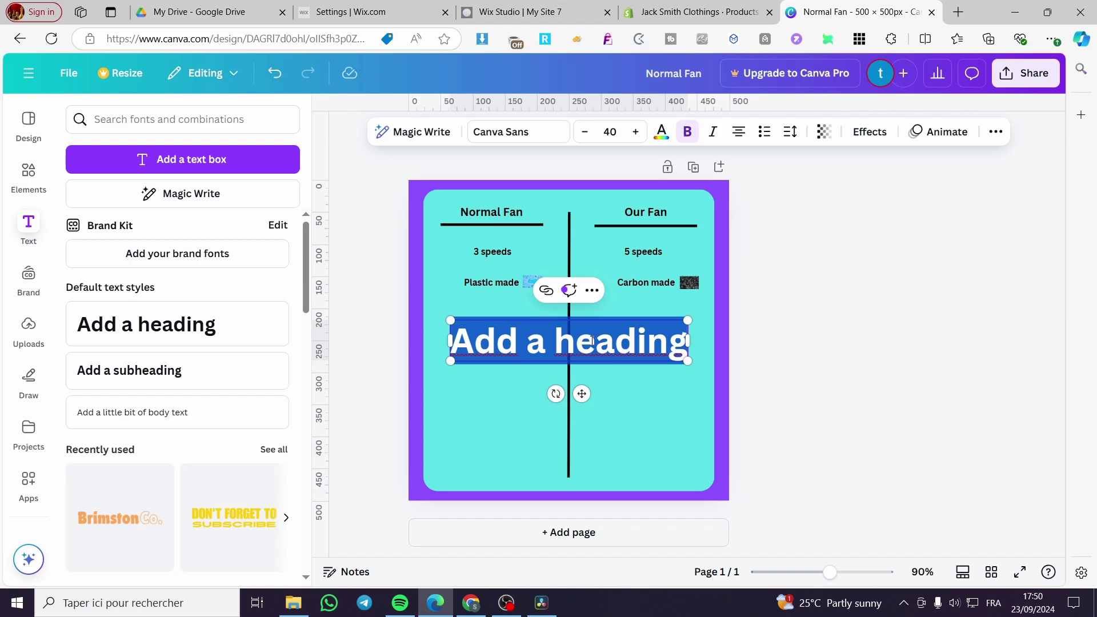
text(No ba)
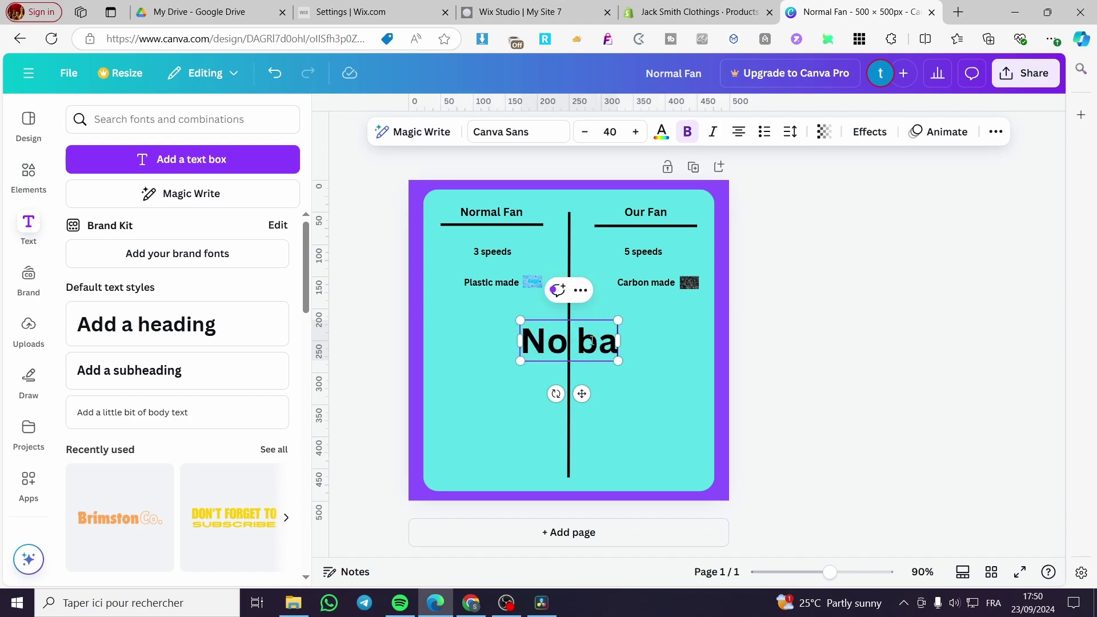
text(ttery)
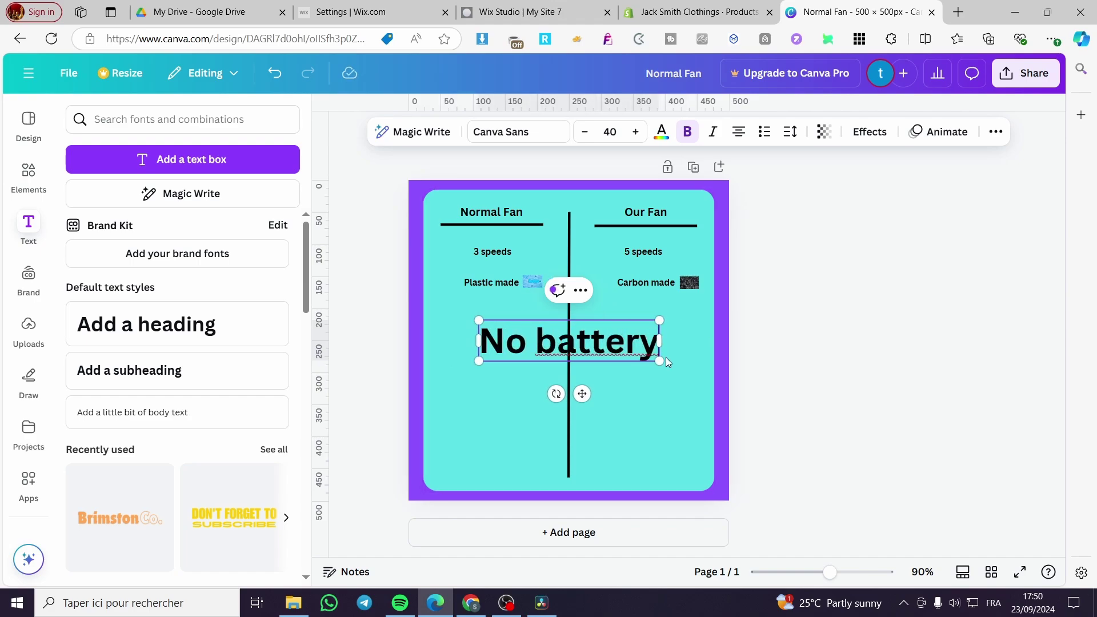
drag(659, 361, 502, 348)
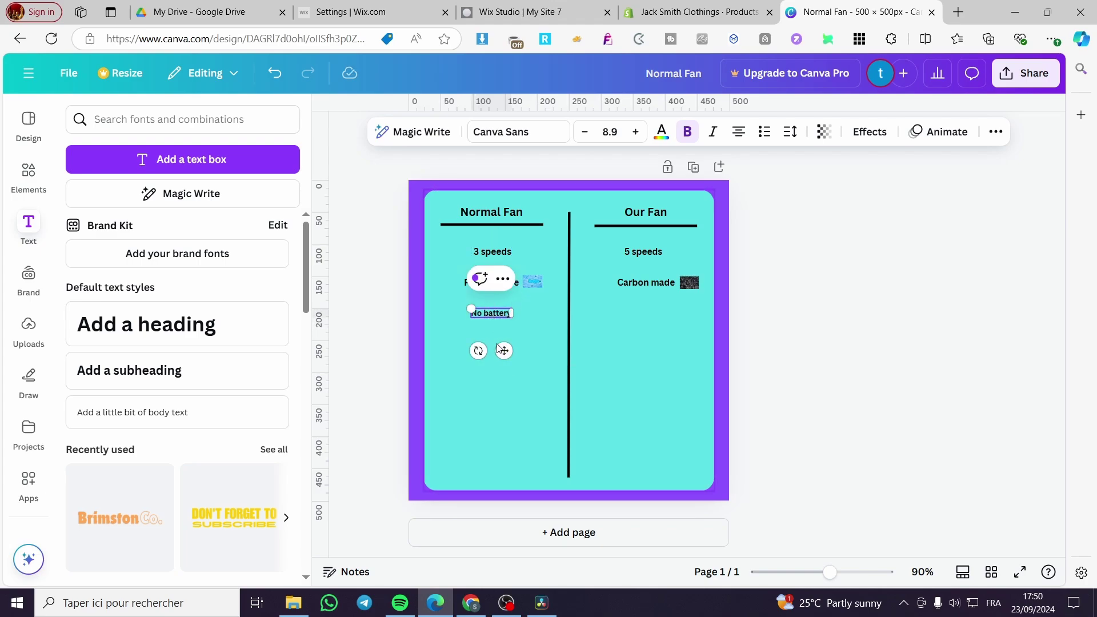
- Duplicate "No battery" into the Our Fan column below "Carbon made" and change the copy to "Full battery"
key(ctrl+d)
drag(514, 361, 667, 350)
double_click(658, 312)
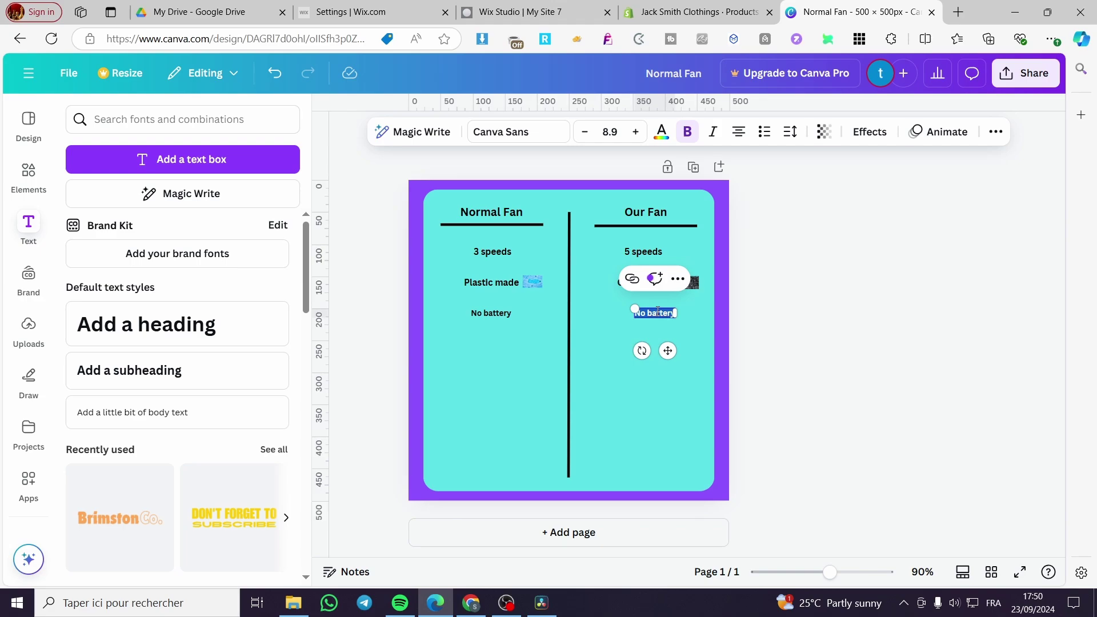
key(BackSpace)
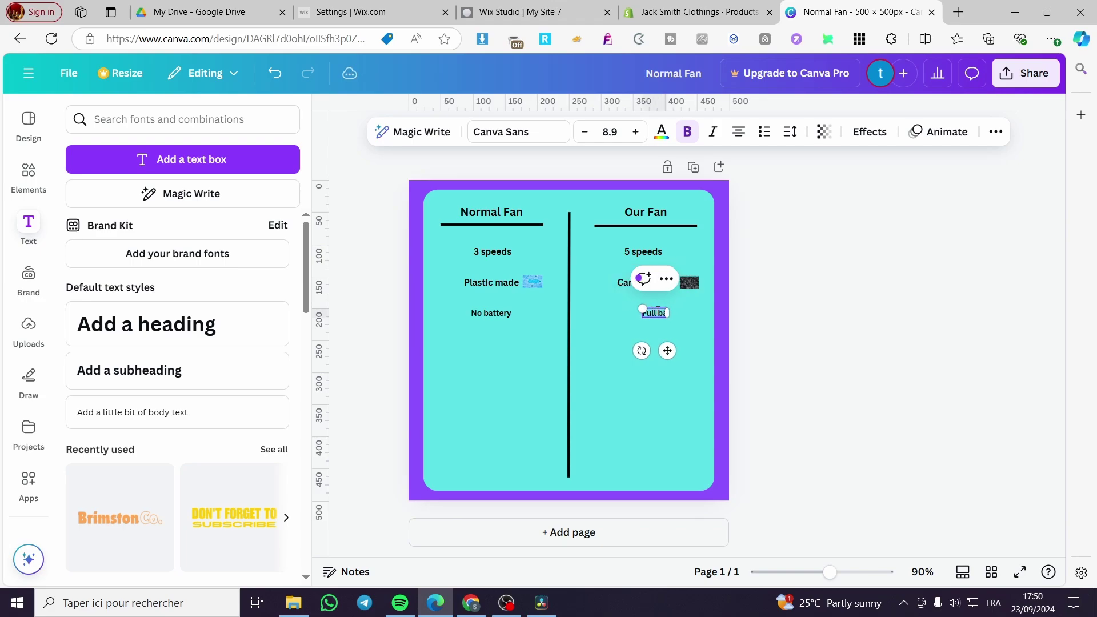
click(790, 363)
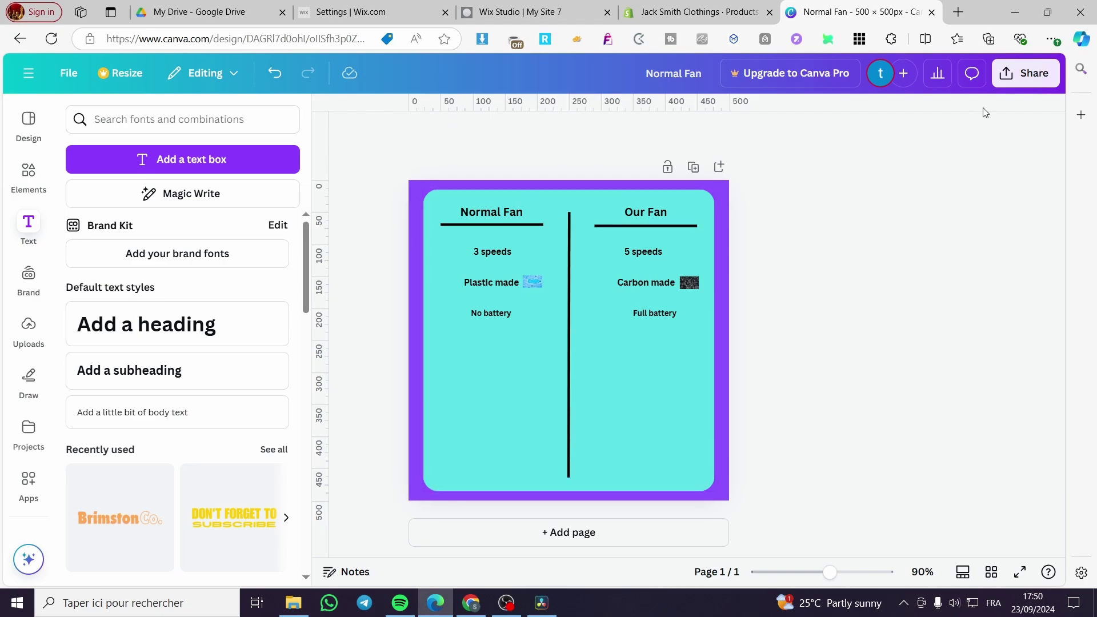
- Download the design as a PNG and open the downloaded file Normal Fan.png
click(1031, 80)
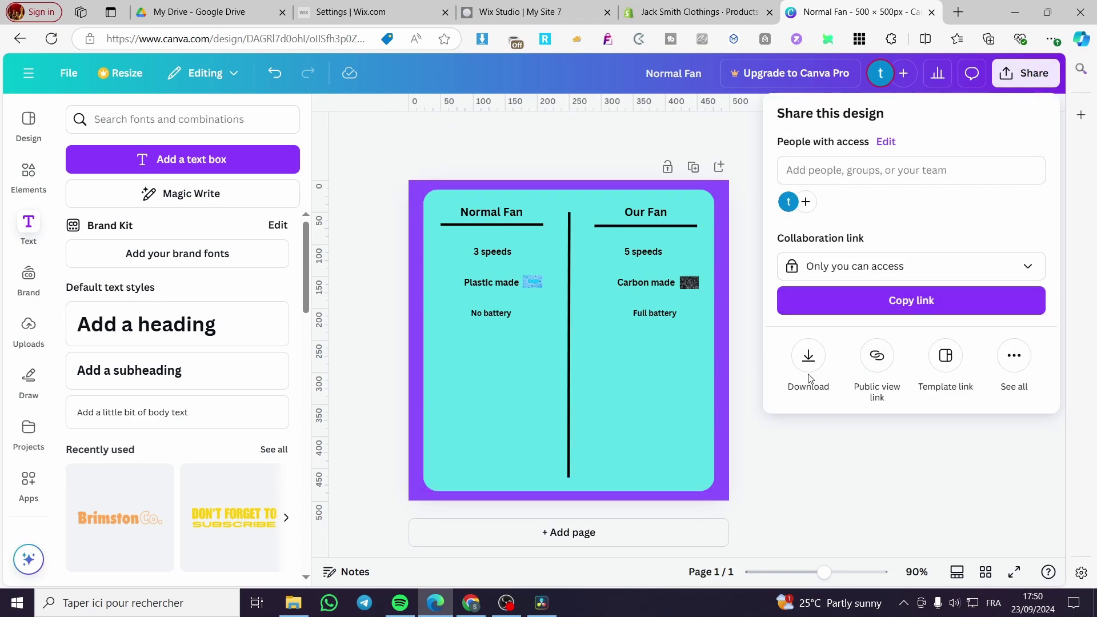
click(808, 377)
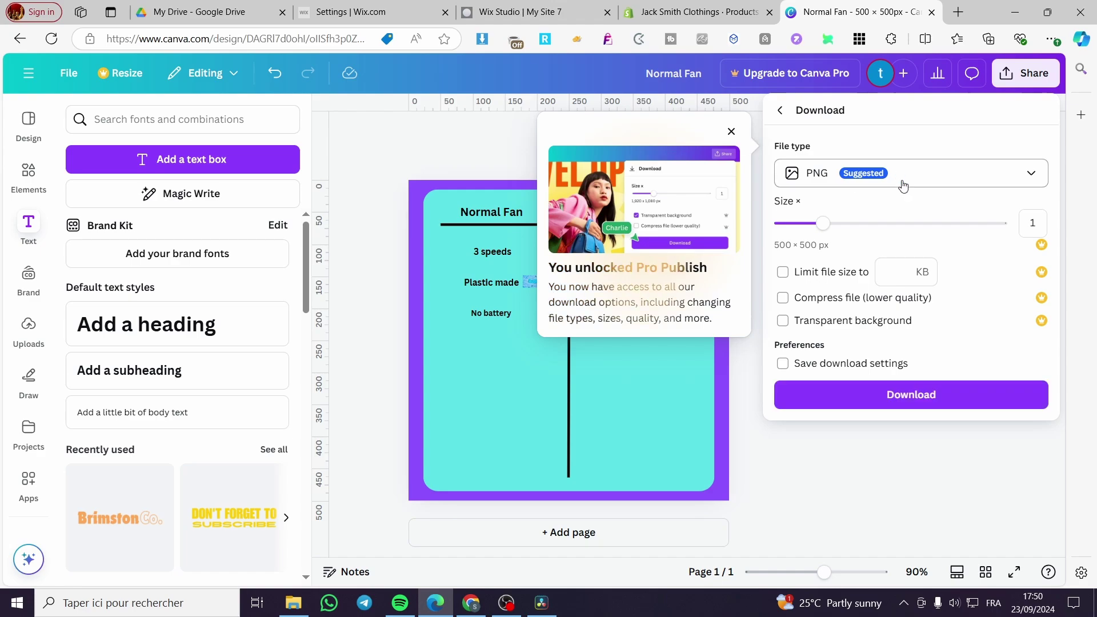
click(916, 401)
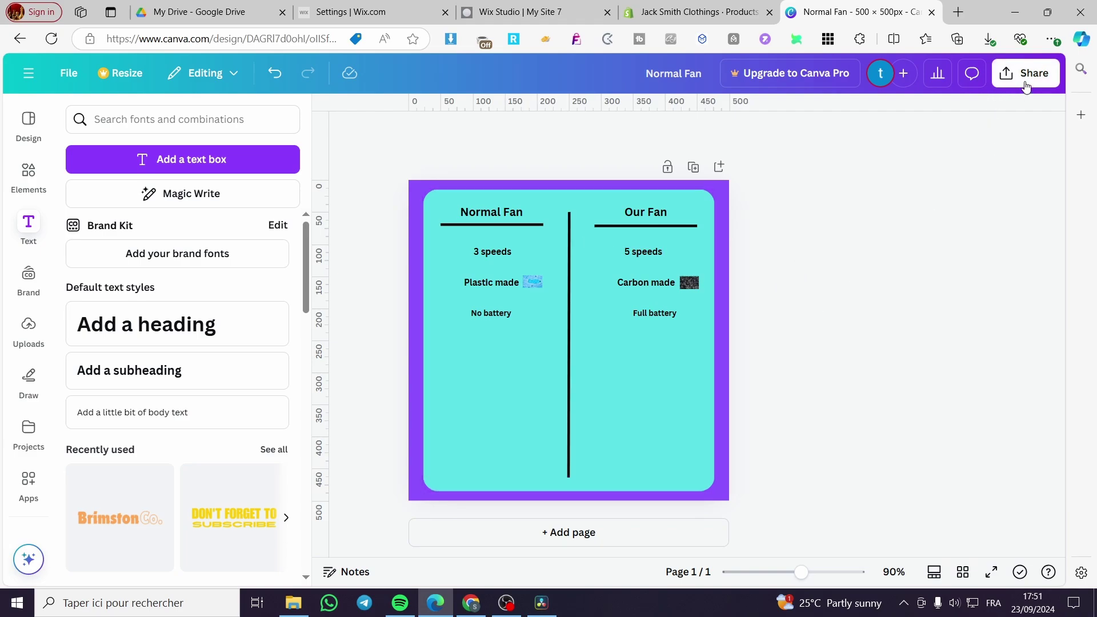
click(990, 39)
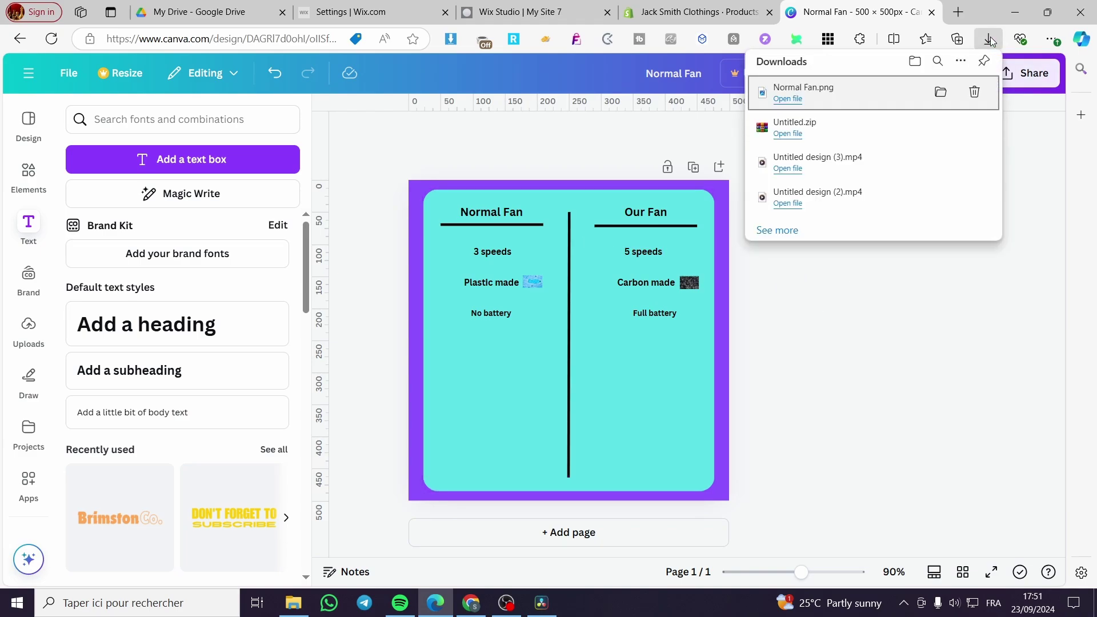
click(788, 99)
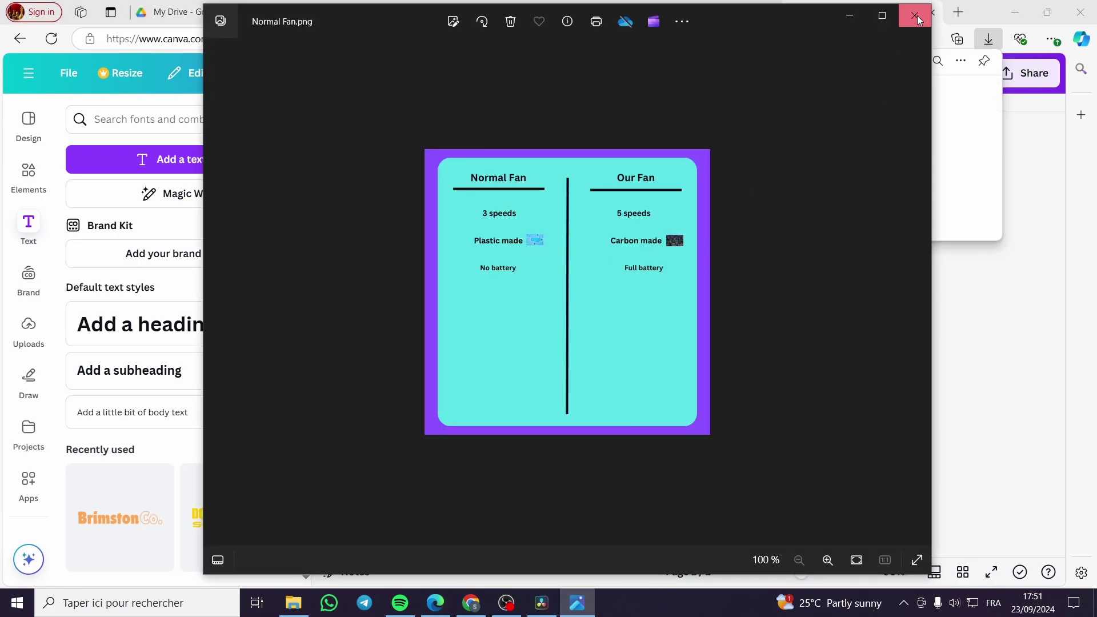
- Close the image preview and switch to the 1800mAh Handheld Mini Fan product page in the Shopify admin
click(918, 20)
click(696, 12)
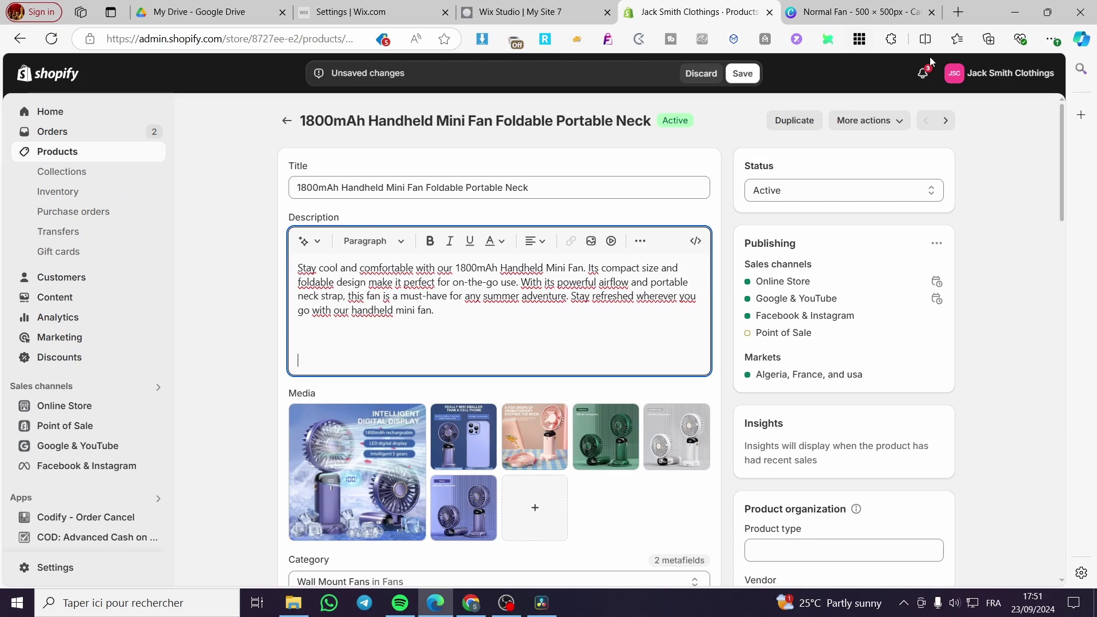
click(1050, 40)
click(984, 239)
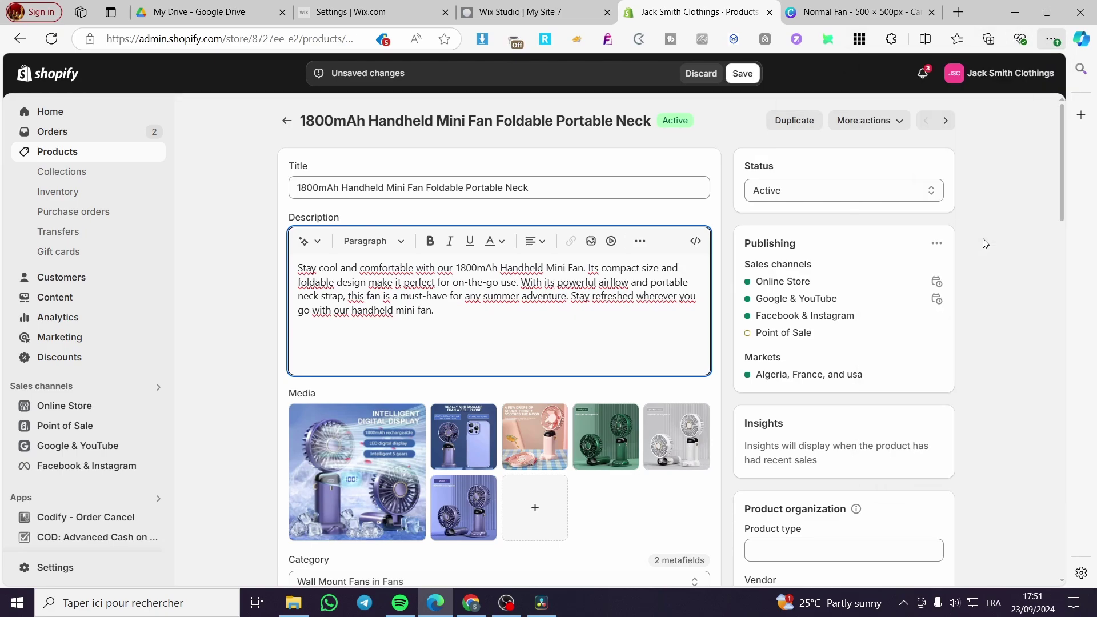
drag(802, 100, 420, 345)
scroll(414, 349, down, 2)
scroll(414, 350, up, 2)
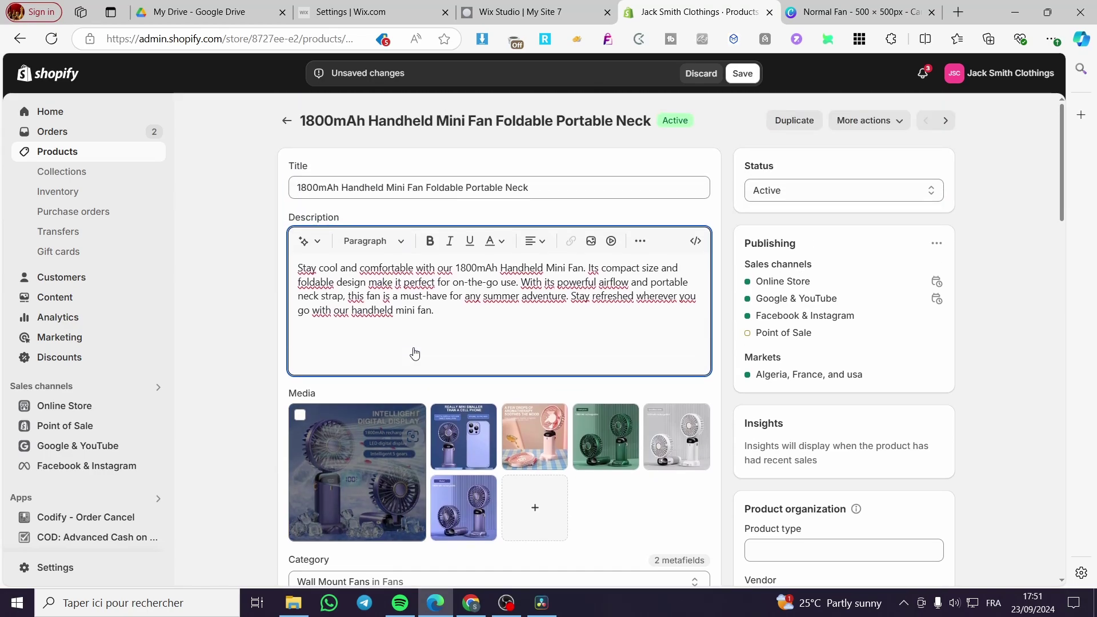
- Upload the Normal Fan PNG from the downloads folder, insert it below the product description text and save the product
click(592, 242)
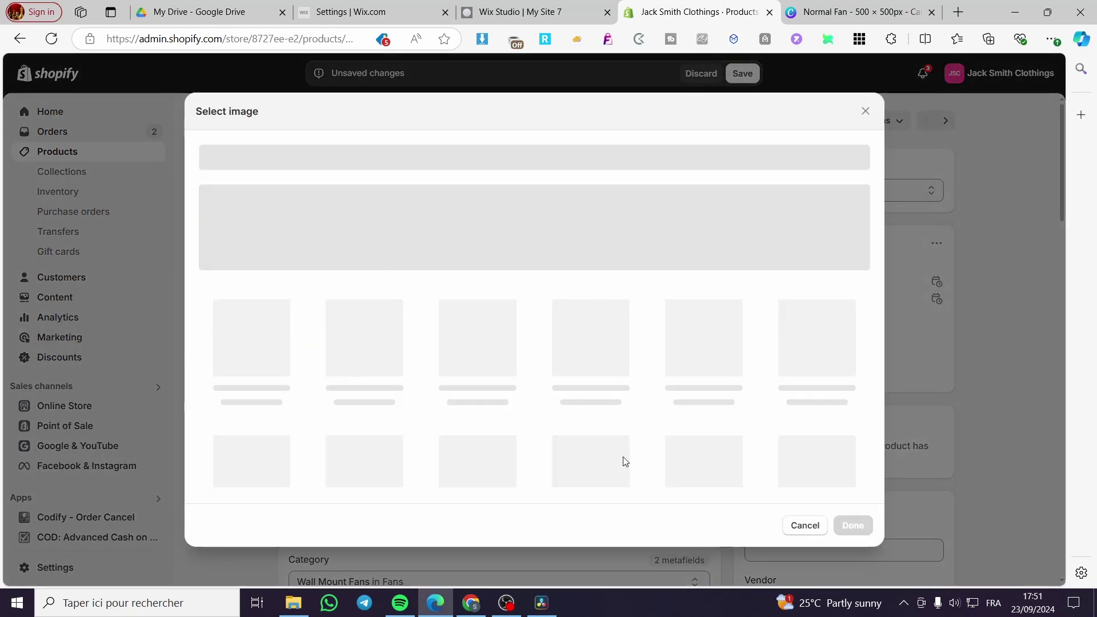
click(499, 245)
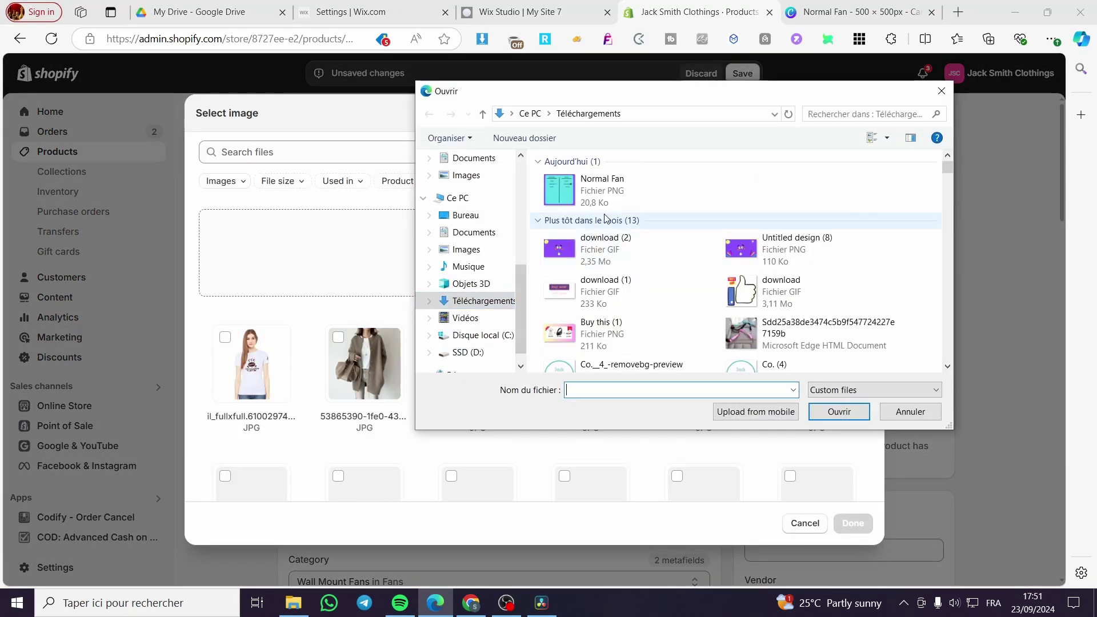
double_click(600, 188)
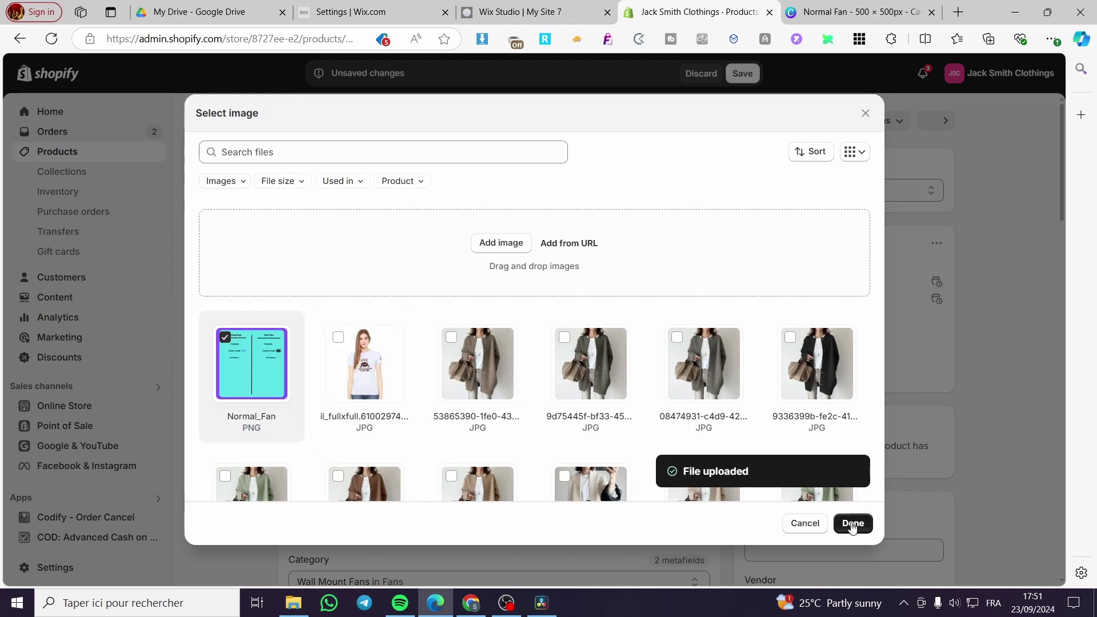
click(842, 524)
scroll(543, 306, down, 4)
scroll(542, 307, up, 3)
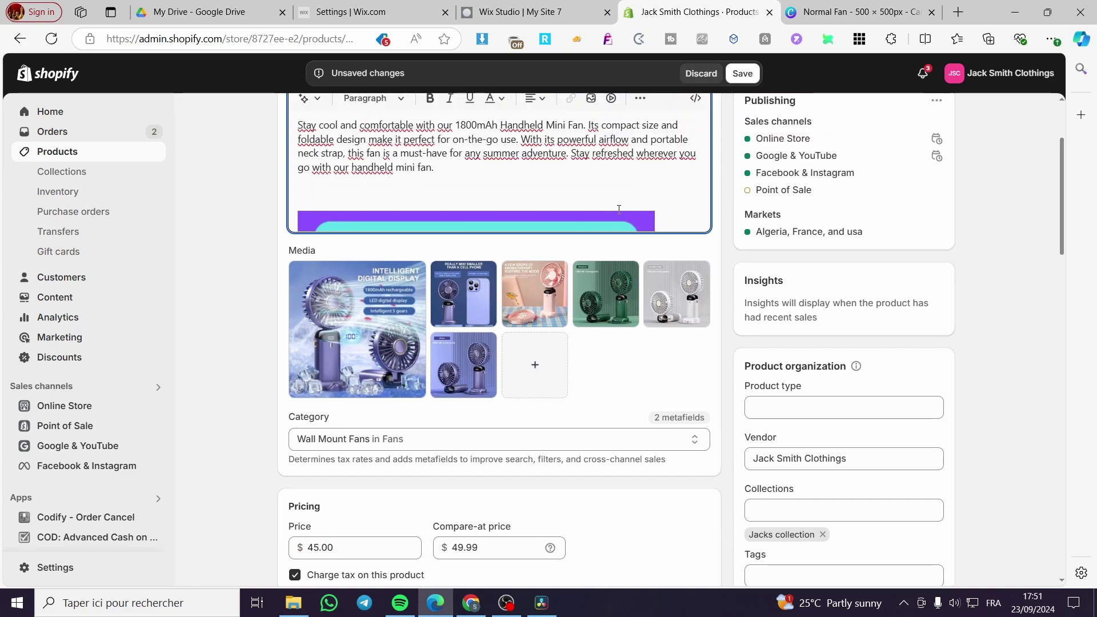
scroll(635, 213, down, 5)
scroll(658, 261, up, 5)
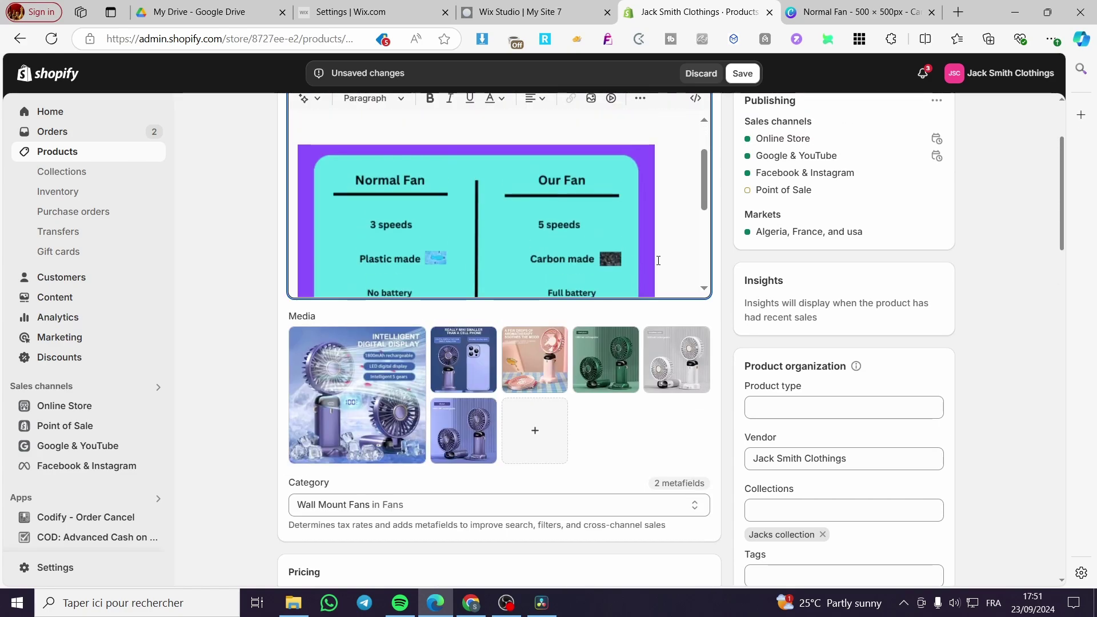
click(742, 73)
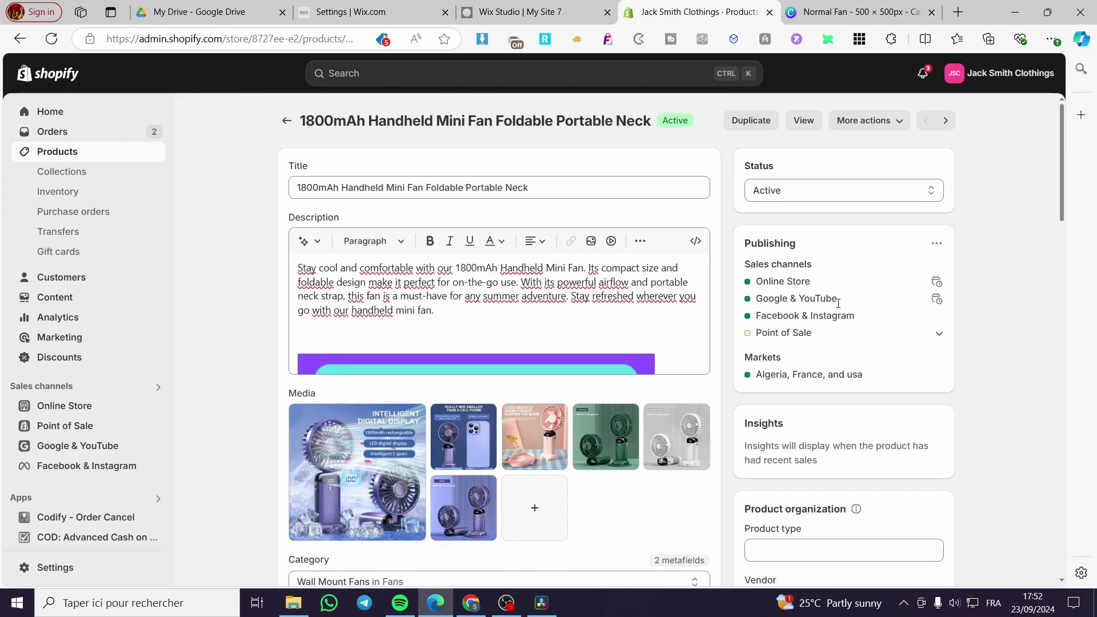
- View the product in the online store and examine how the comparison table image displays below the description text
click(802, 120)
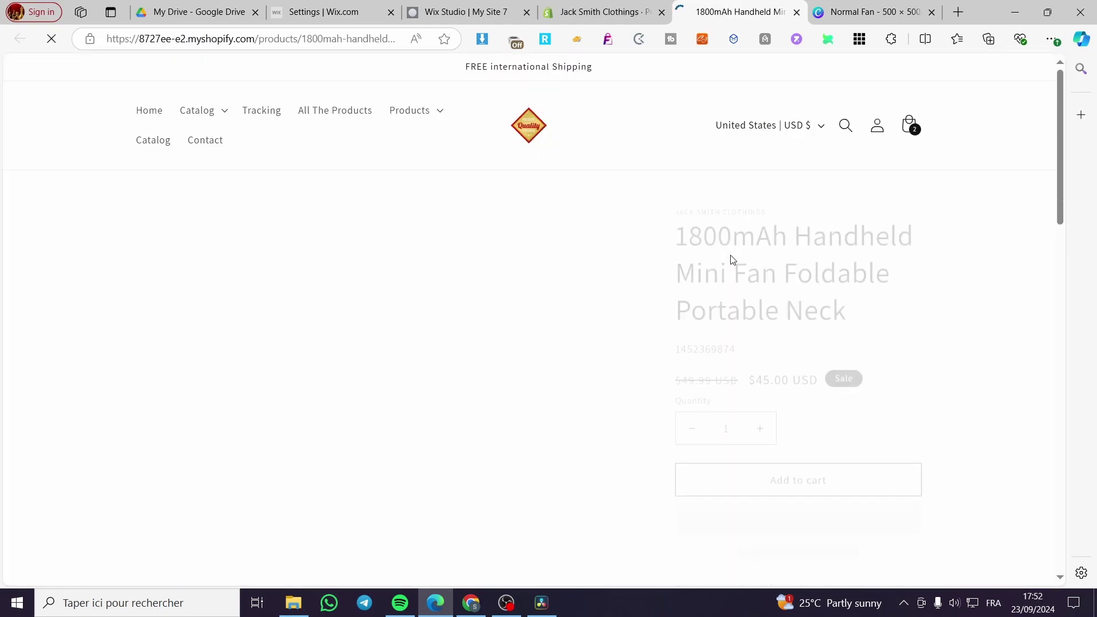
scroll(689, 283, down, 3)
scroll(790, 325, down, 8)
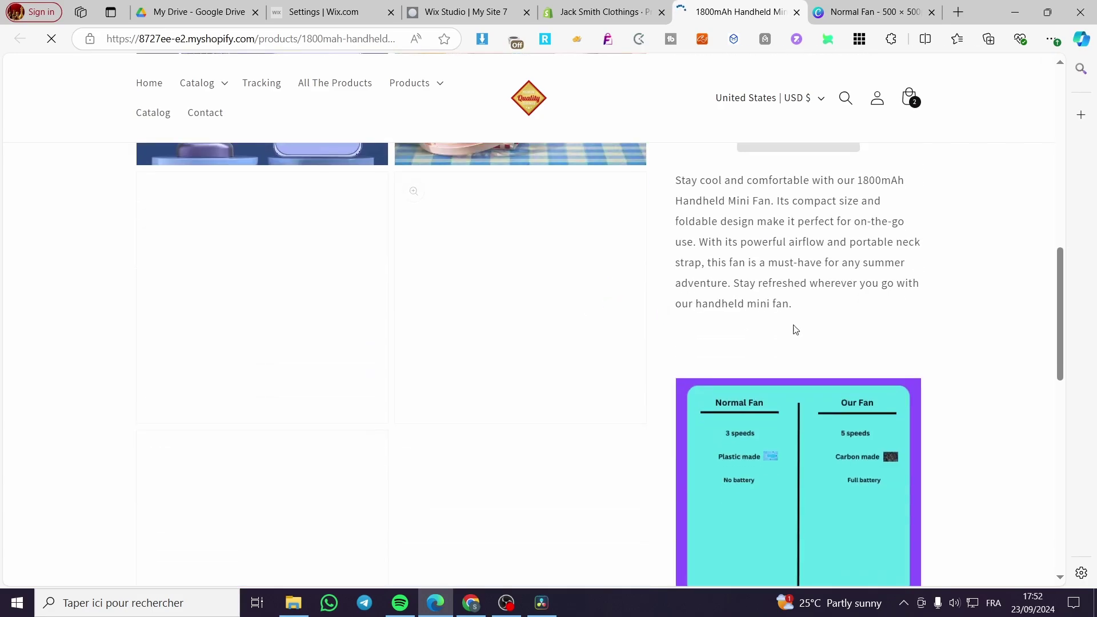
scroll(851, 370, up, 3)
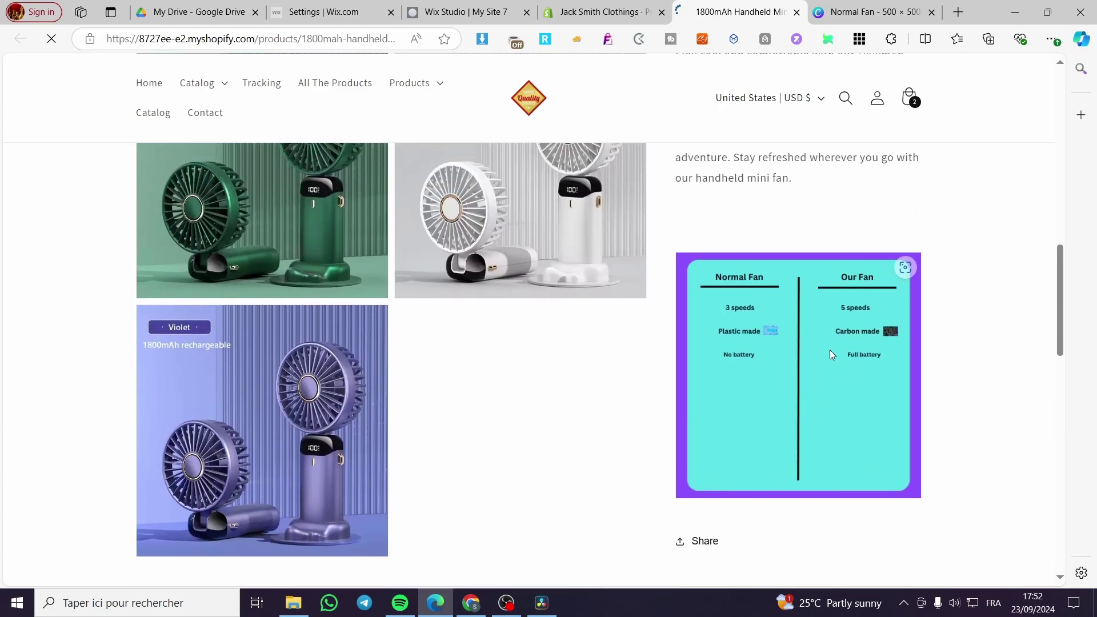
click(736, 546)
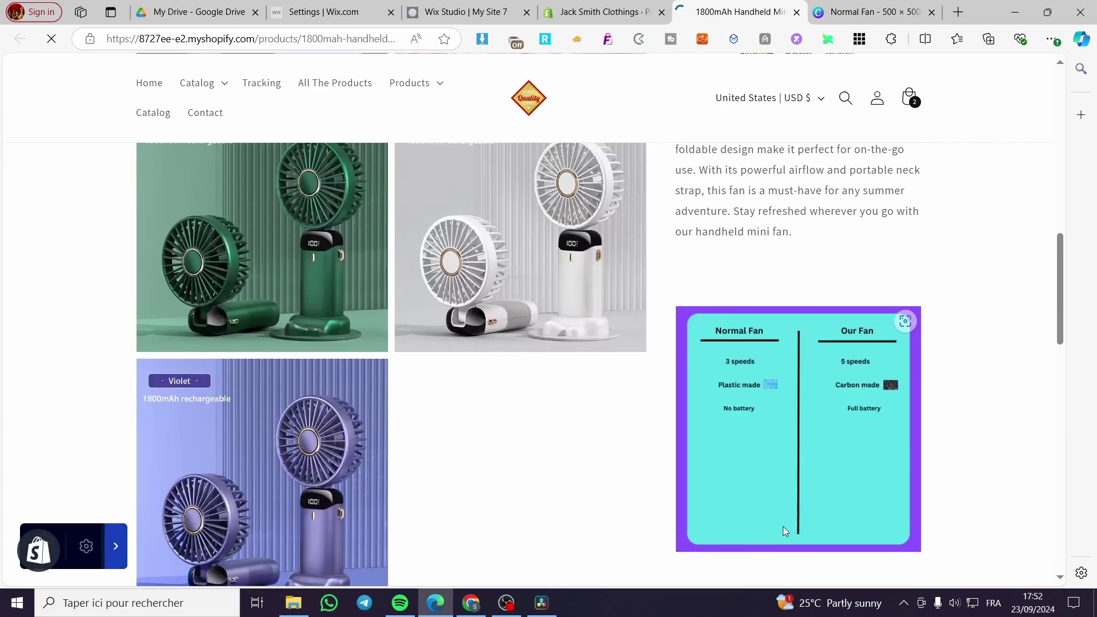
scroll(826, 364, down, 1)
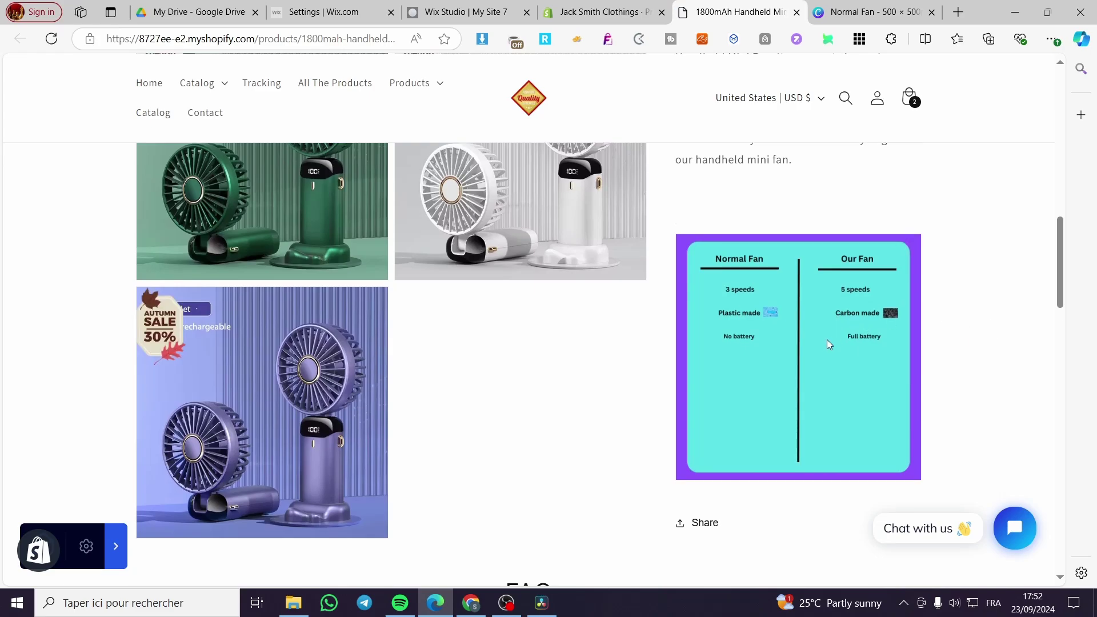
scroll(666, 316, up, 5)
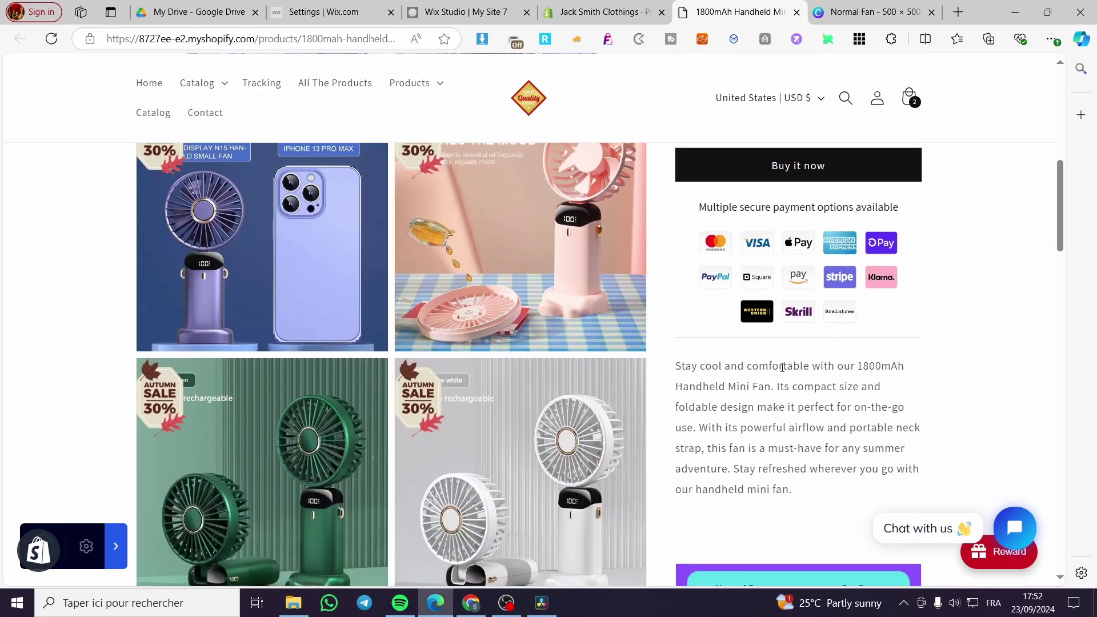
scroll(896, 276, down, 5)
click(681, 257)
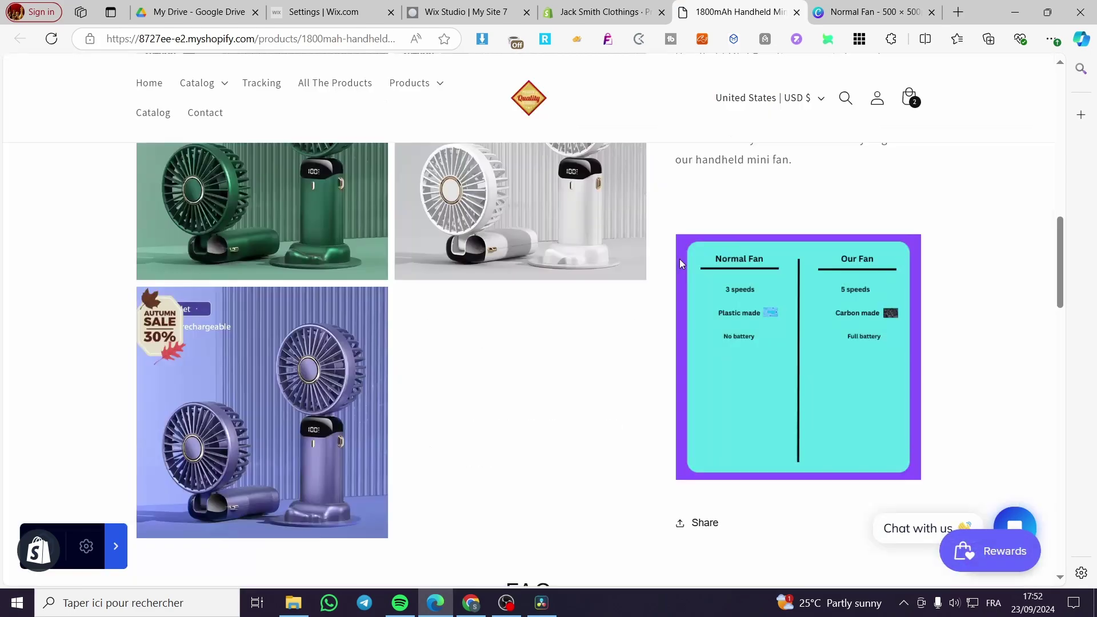